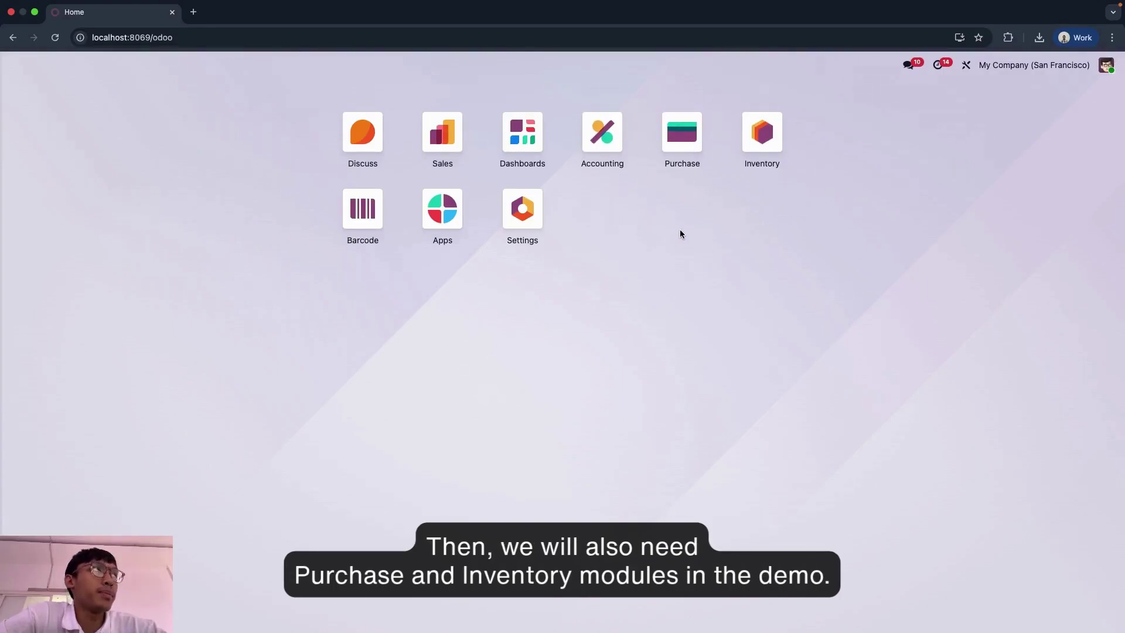
# Check in the Accounting settings that Analytic Accounting and Budget Management are enabled, and return to the accounting dashboard.
pyautogui.click(617, 145)
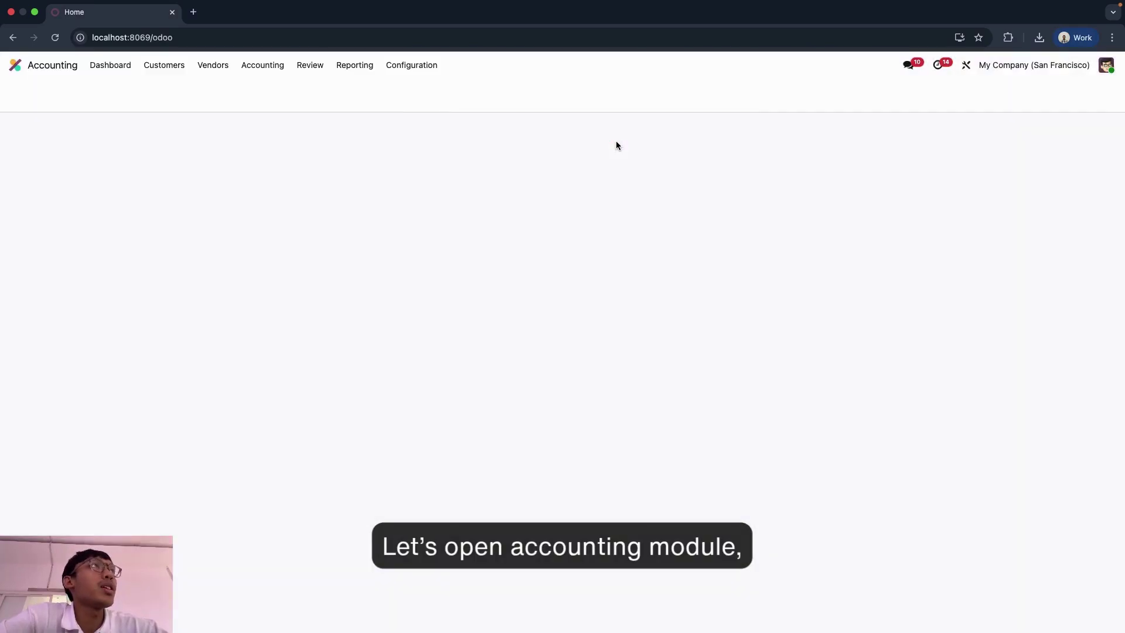
pyautogui.click(415, 71)
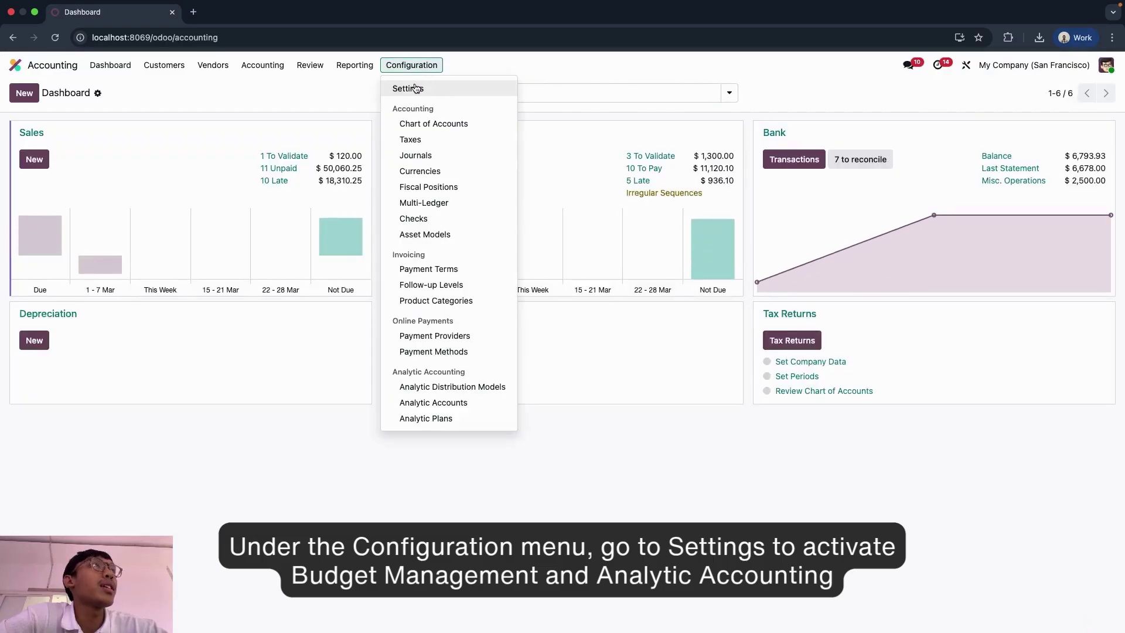
pyautogui.click(415, 87)
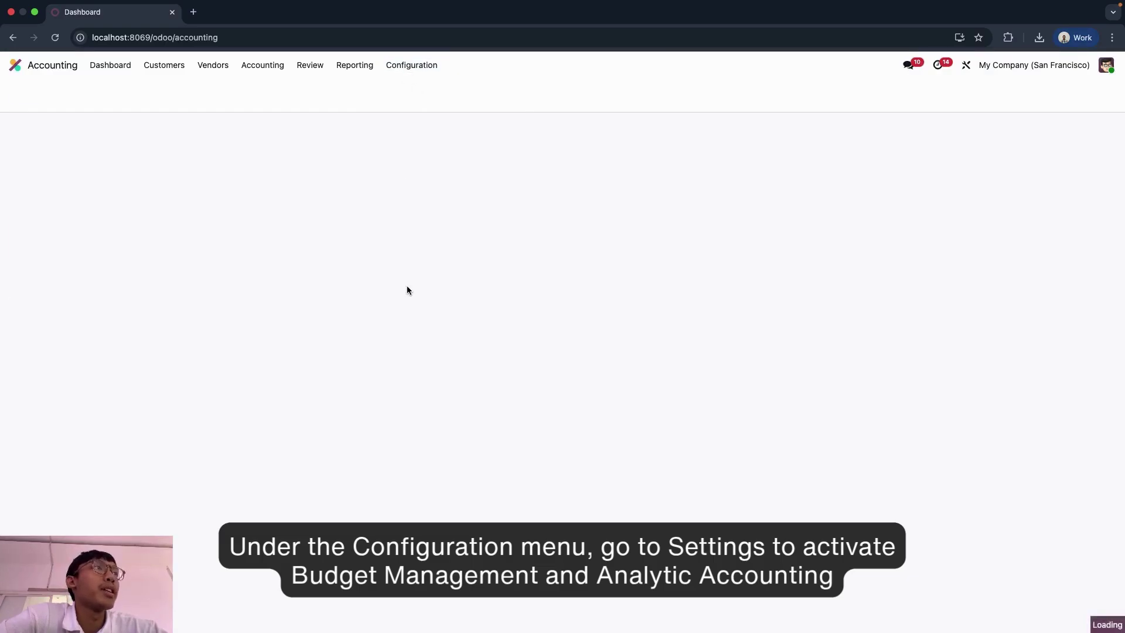
pyautogui.scroll(-20, 407, 290)
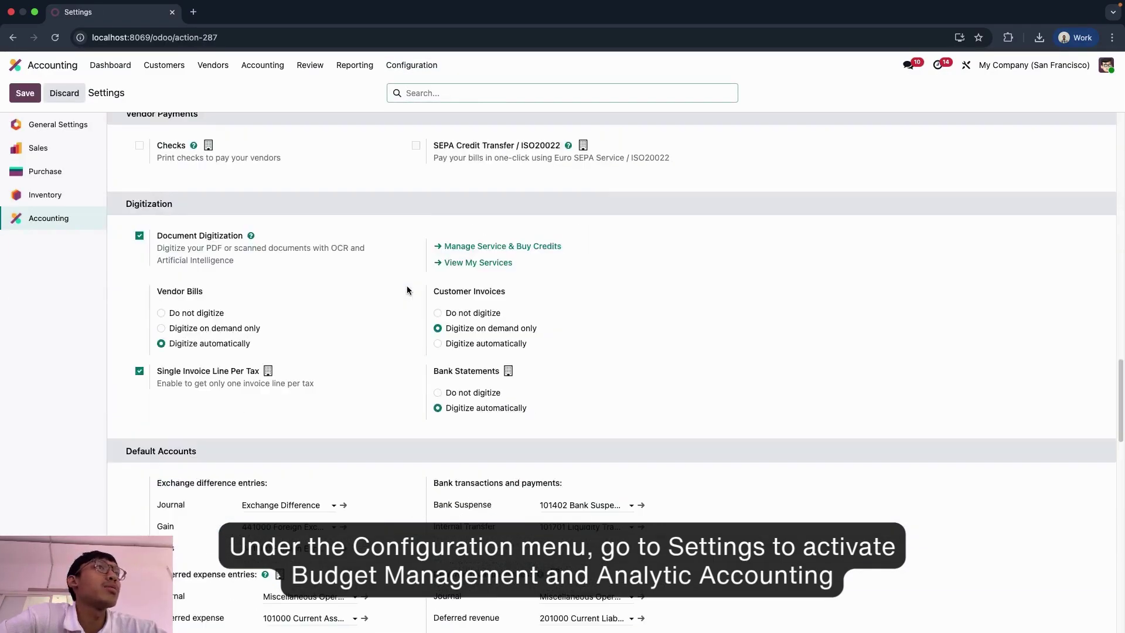
pyautogui.scroll(-20, 407, 290)
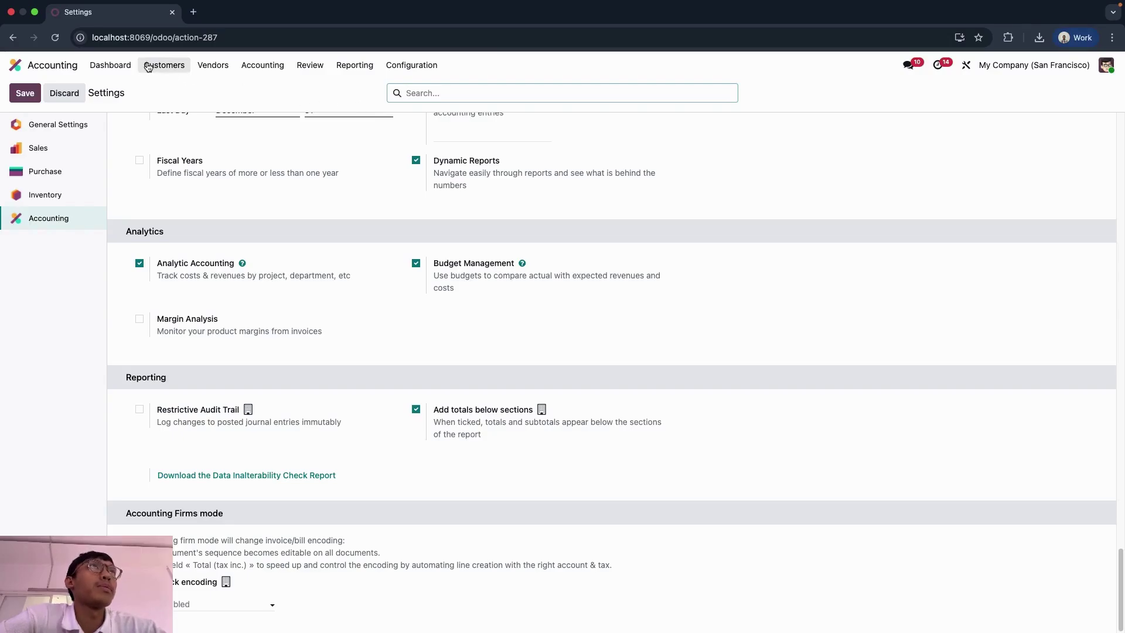
pyautogui.click(117, 66)
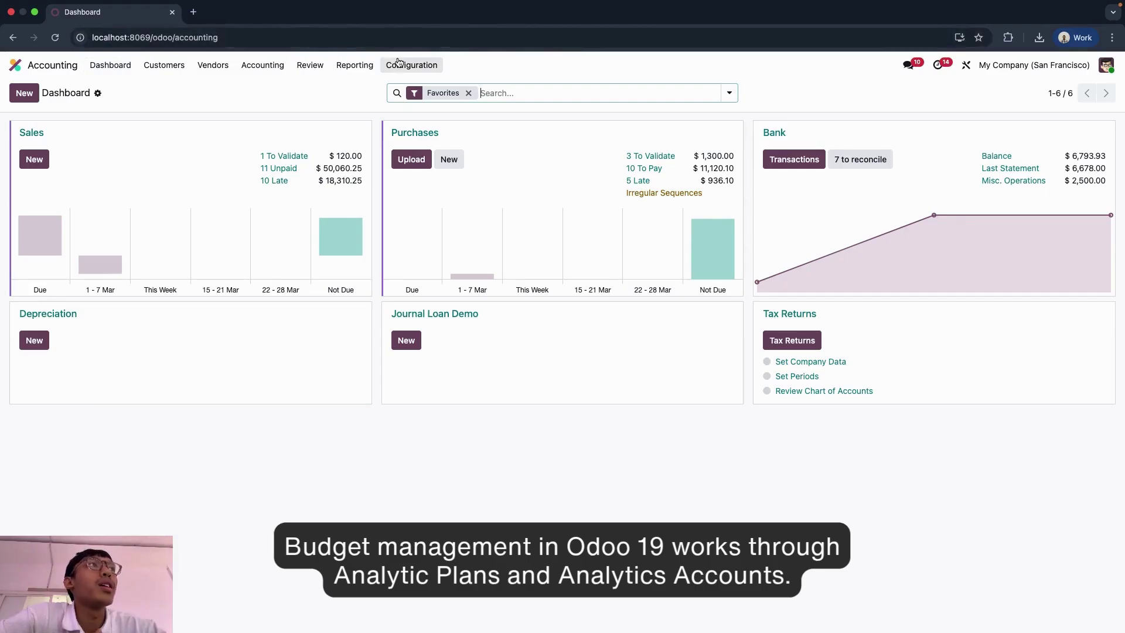
# Create and save a new analytic plan named Department.
pyautogui.click(397, 62)
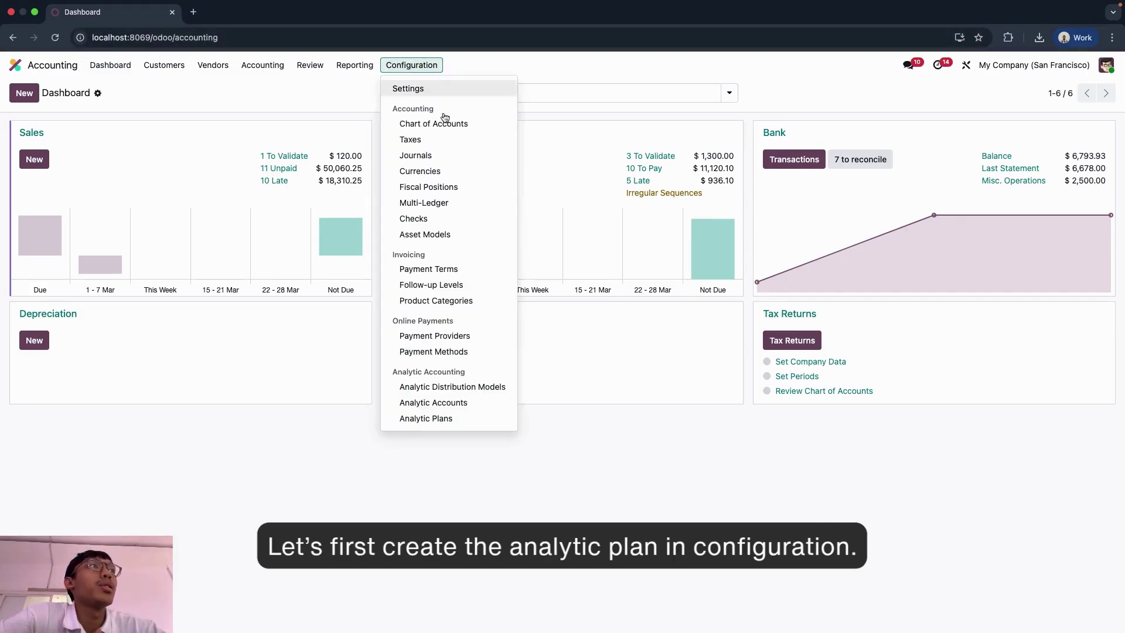
pyautogui.click(456, 421)
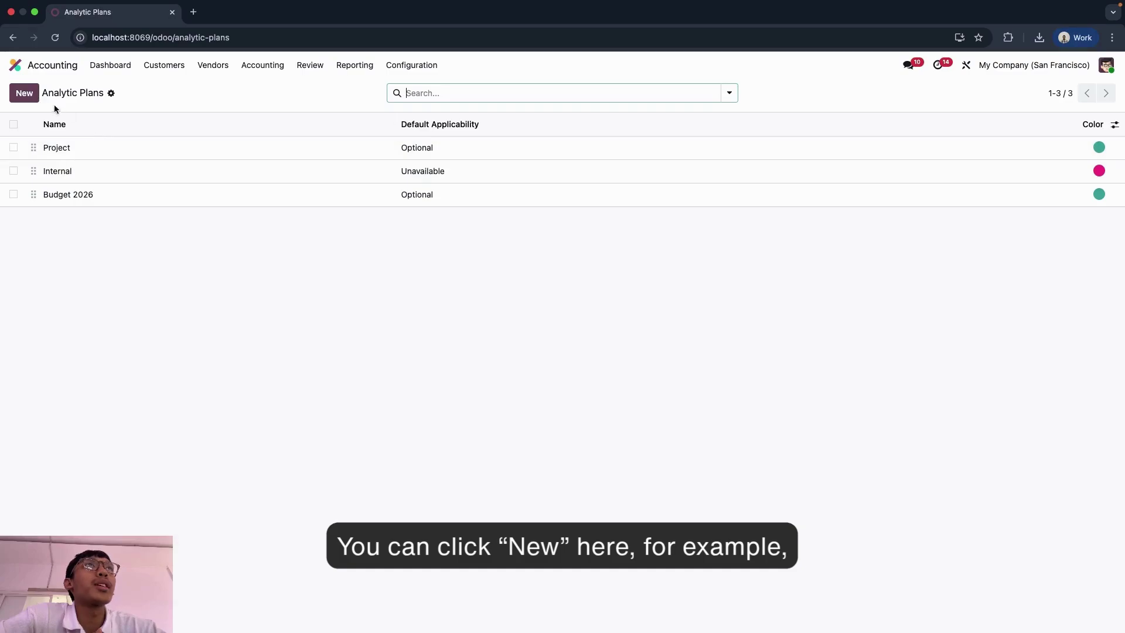
pyautogui.click(29, 99)
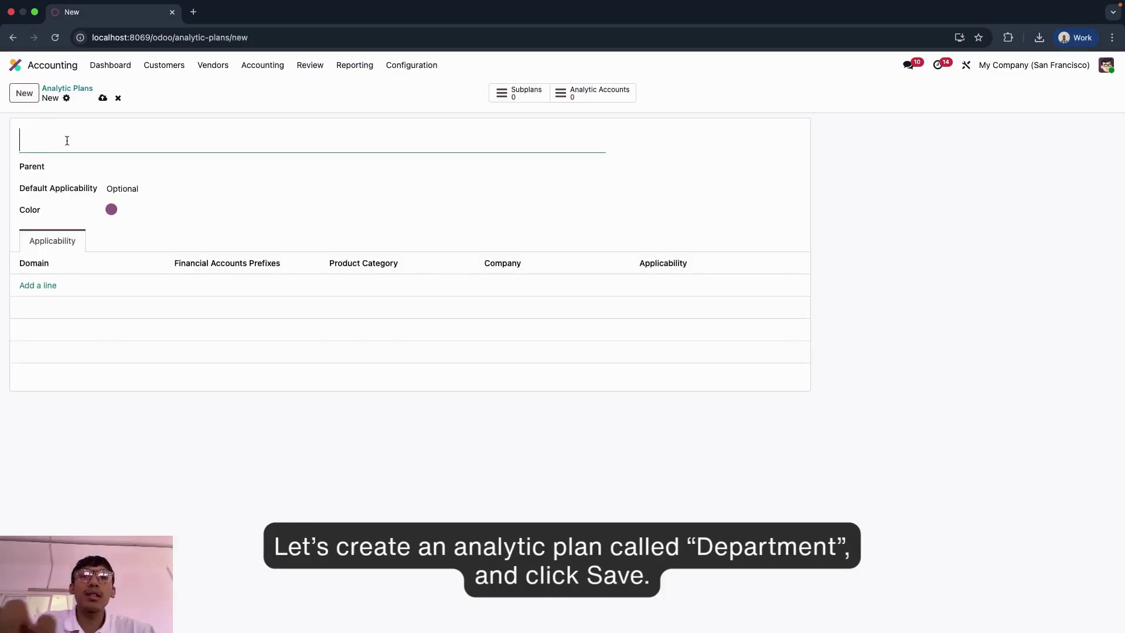
pyautogui.write('Depa')
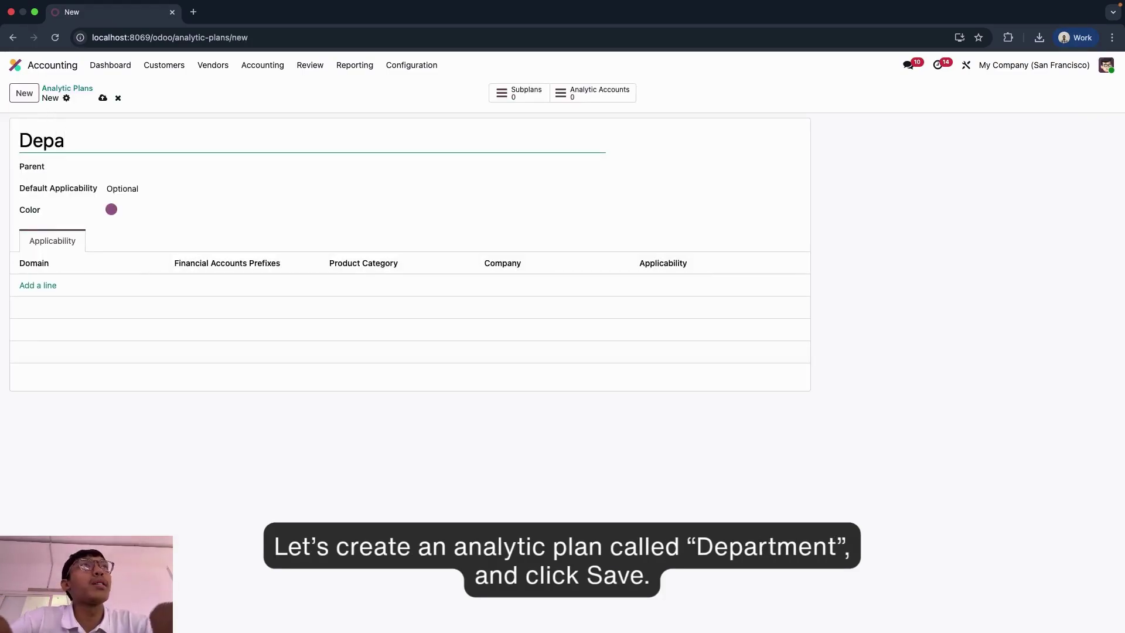
pyautogui.write('rtment')
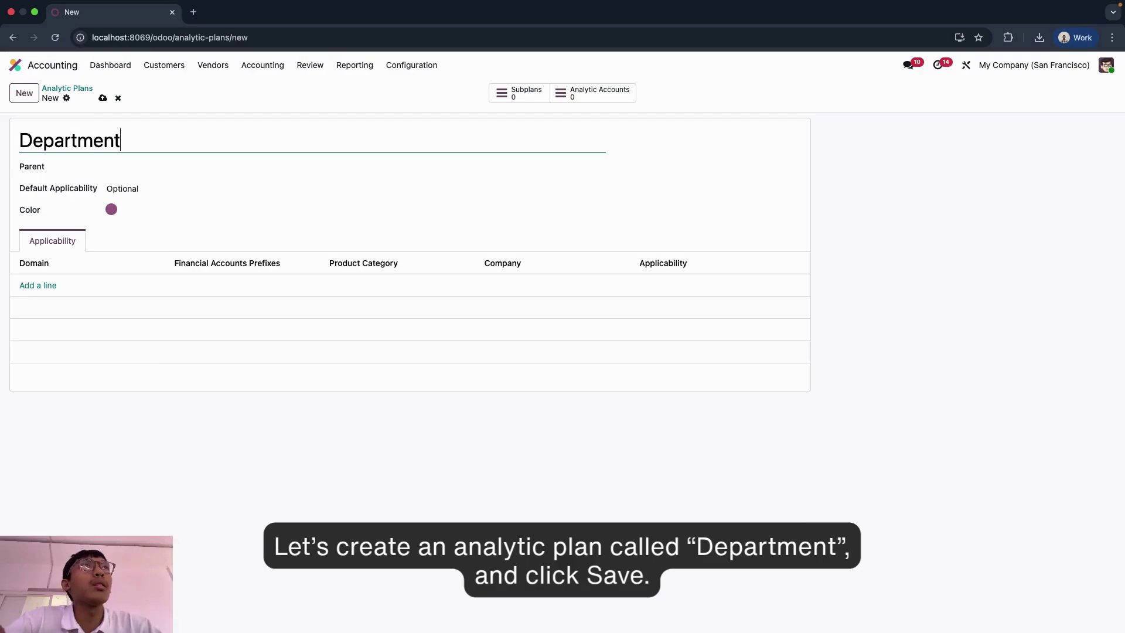
pyautogui.click(103, 97)
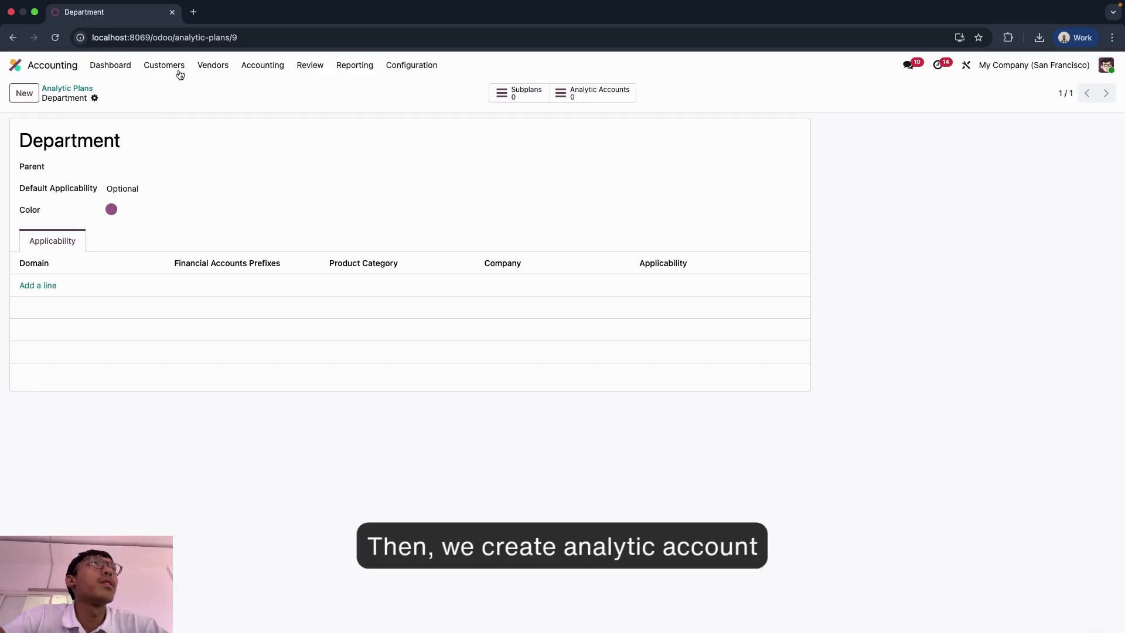
# Create an analytic account named Department IT, assign it to the Department plan and save it.
pyautogui.click(412, 65)
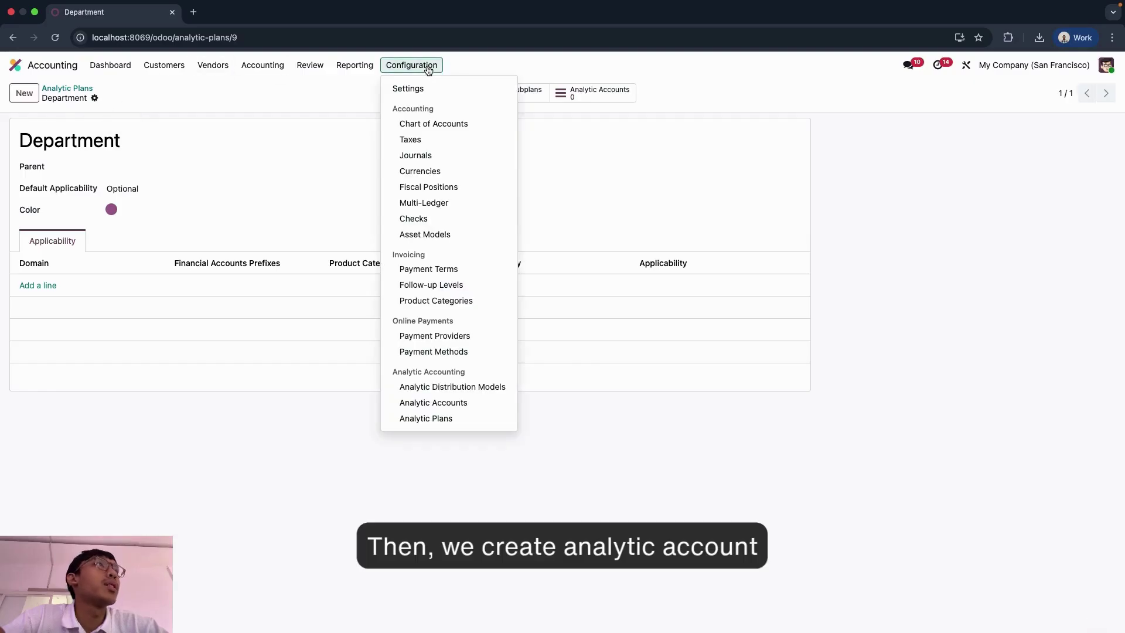
pyautogui.click(453, 409)
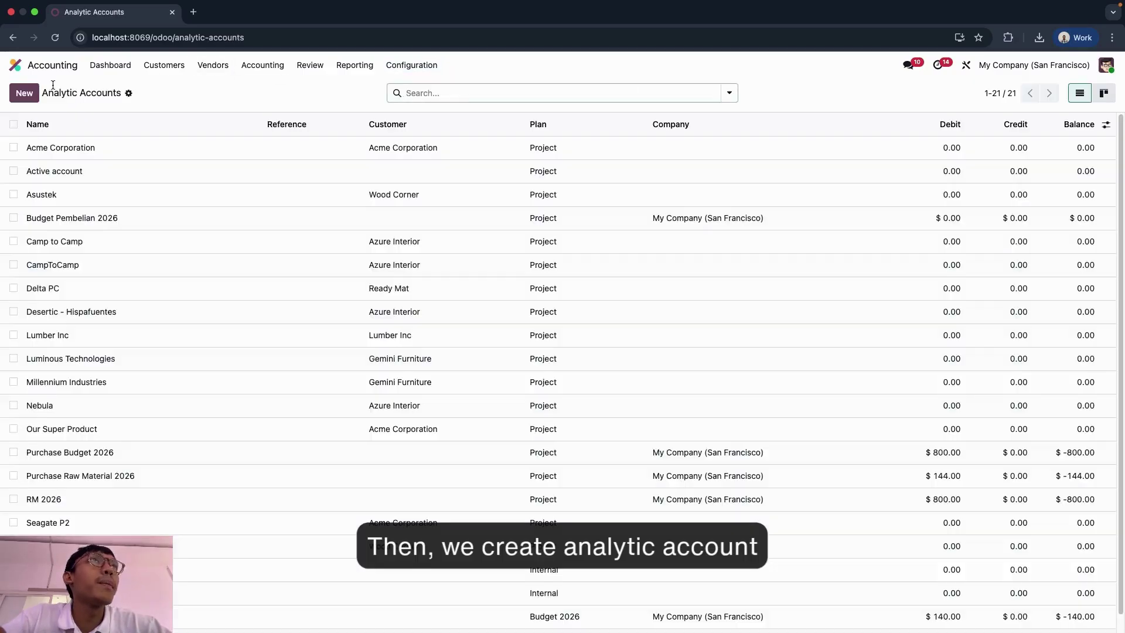
pyautogui.click(24, 93)
pyautogui.write('D')
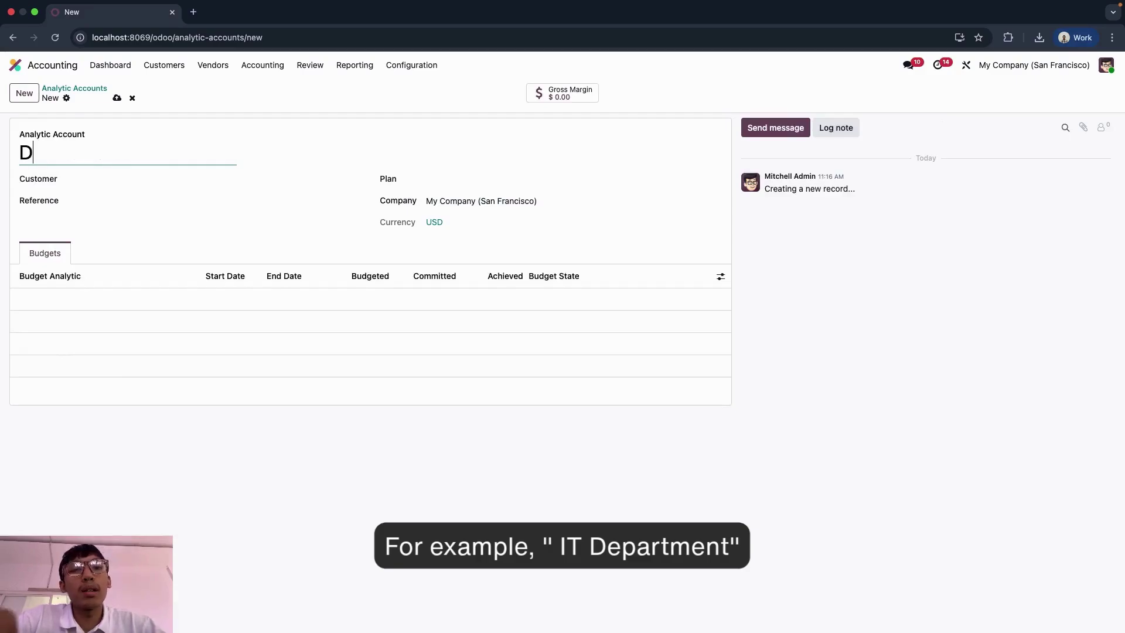
pyautogui.write('epartment IT')
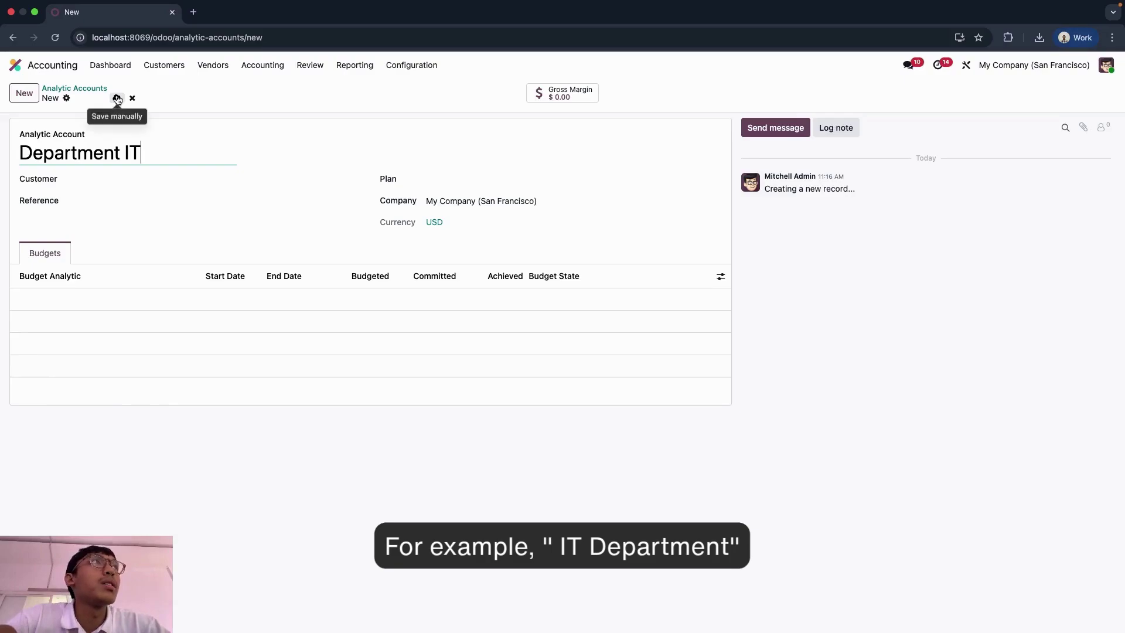
pyautogui.click(437, 179)
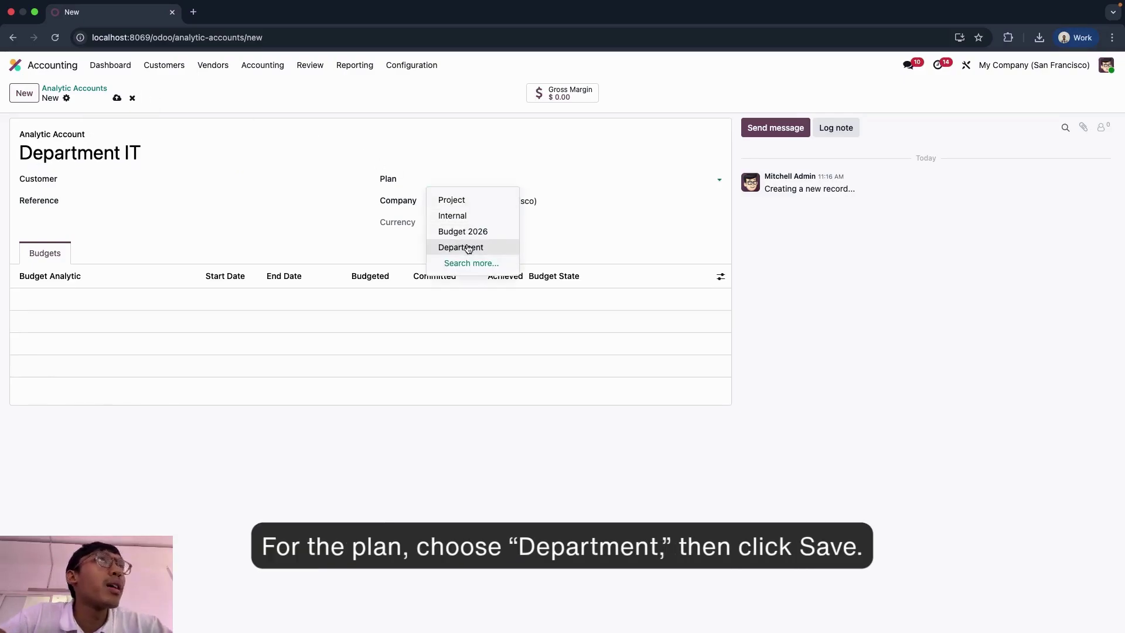
pyautogui.click(469, 248)
pyautogui.click(117, 98)
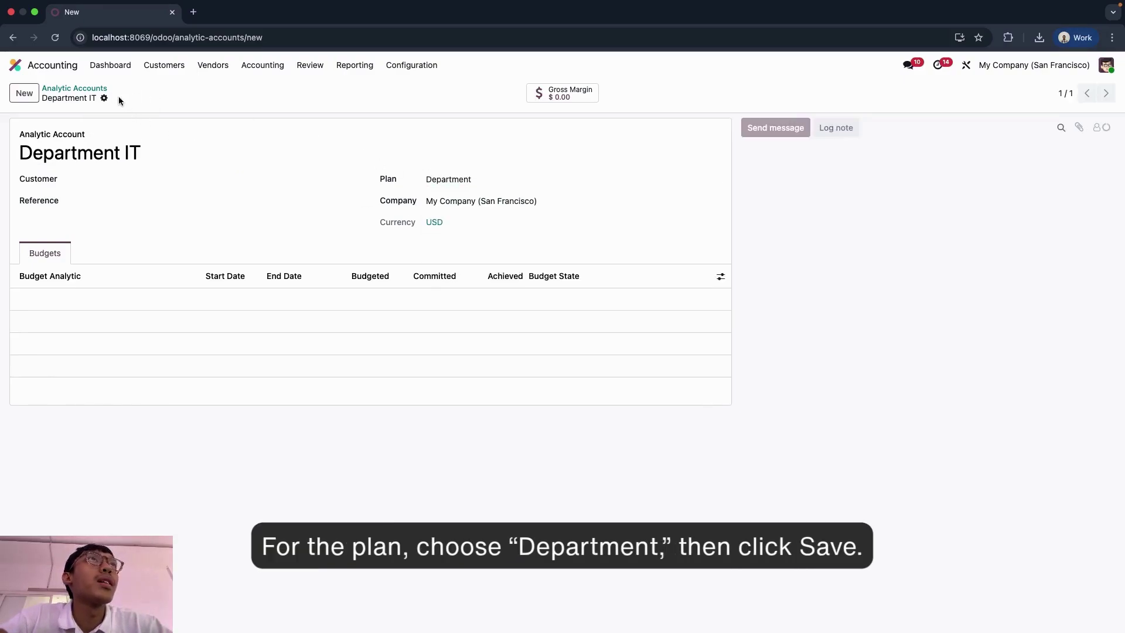
# Create another analytic account named Department HR under the Department plan and save it.
pyautogui.click(26, 93)
pyautogui.write('Department HR')
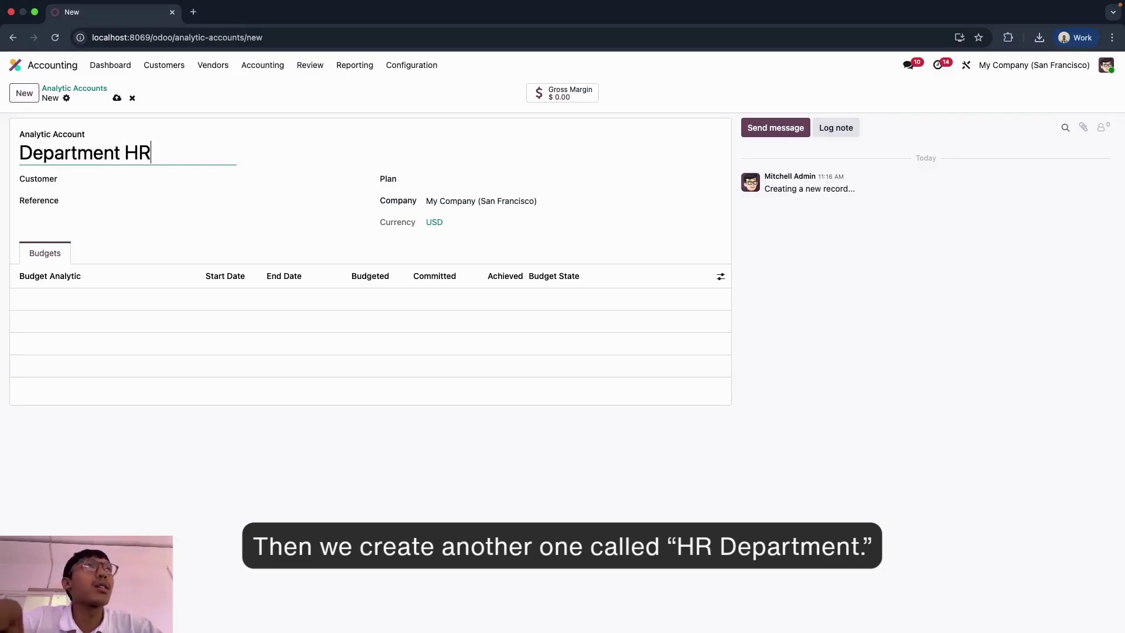
pyautogui.click(432, 176)
pyautogui.click(453, 248)
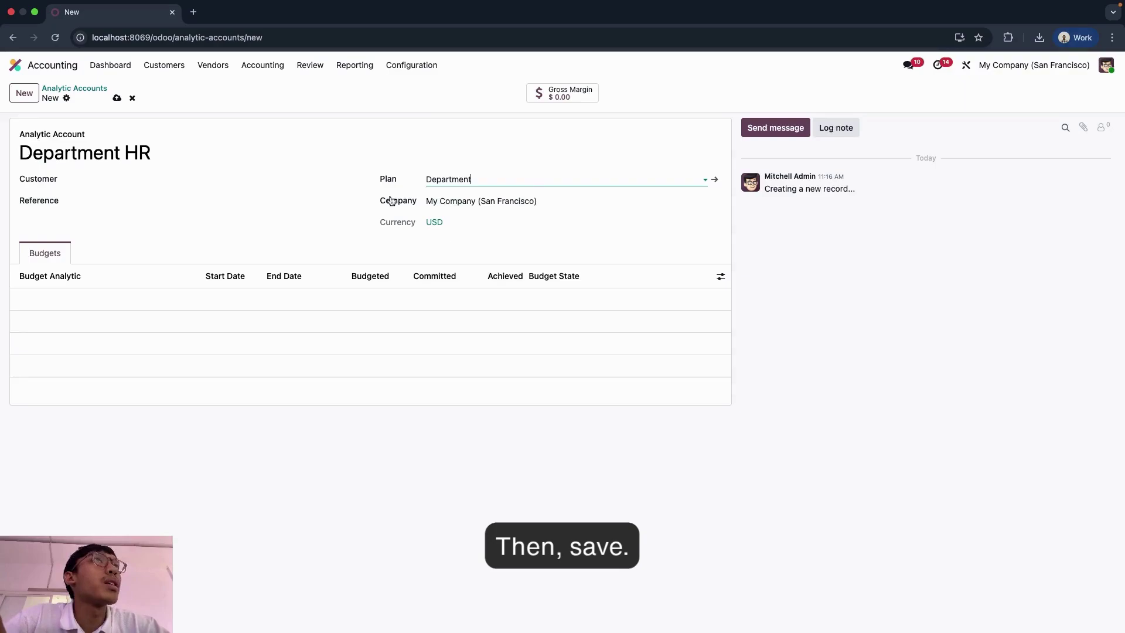
pyautogui.click(117, 98)
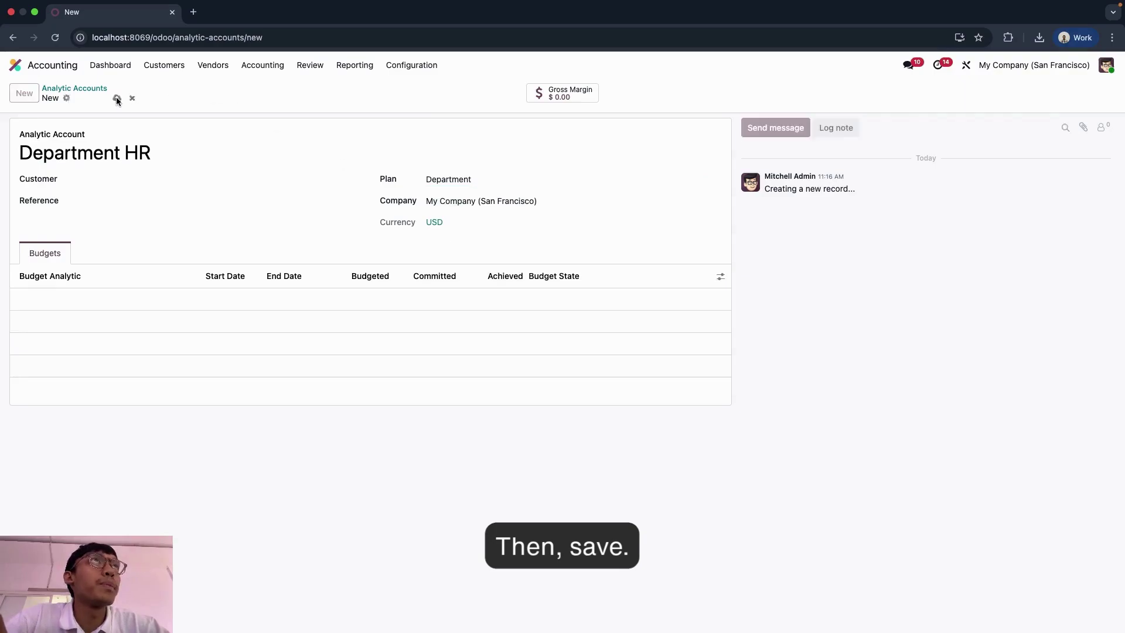
# Open the Department analytic plan and view the analytic accounts linked to it.
pyautogui.click(409, 66)
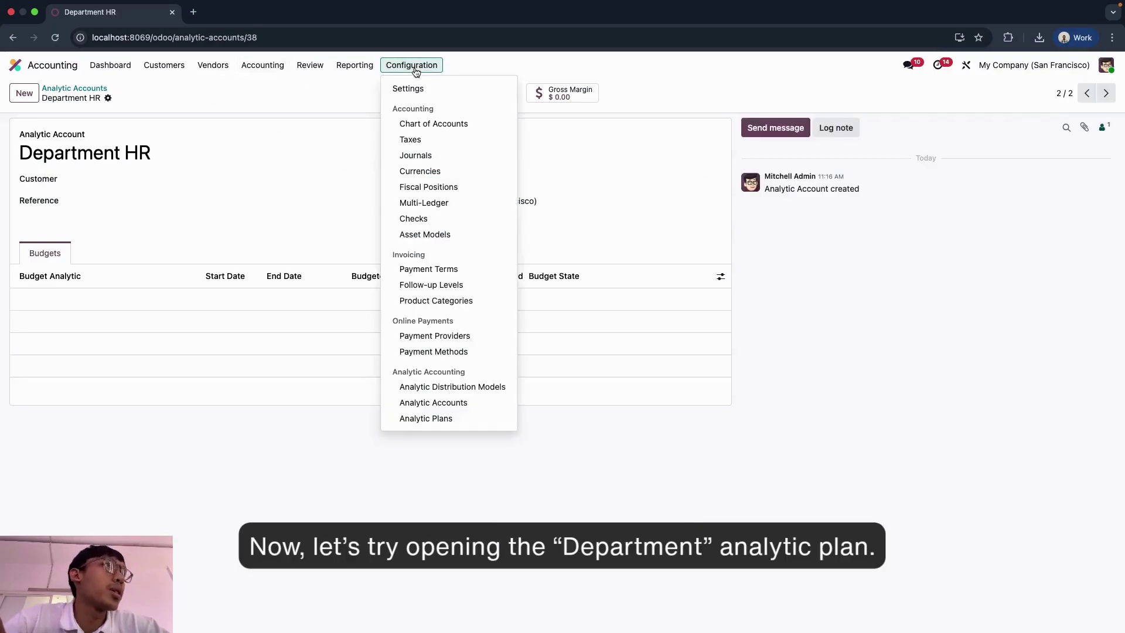
pyautogui.click(433, 423)
pyautogui.click(133, 220)
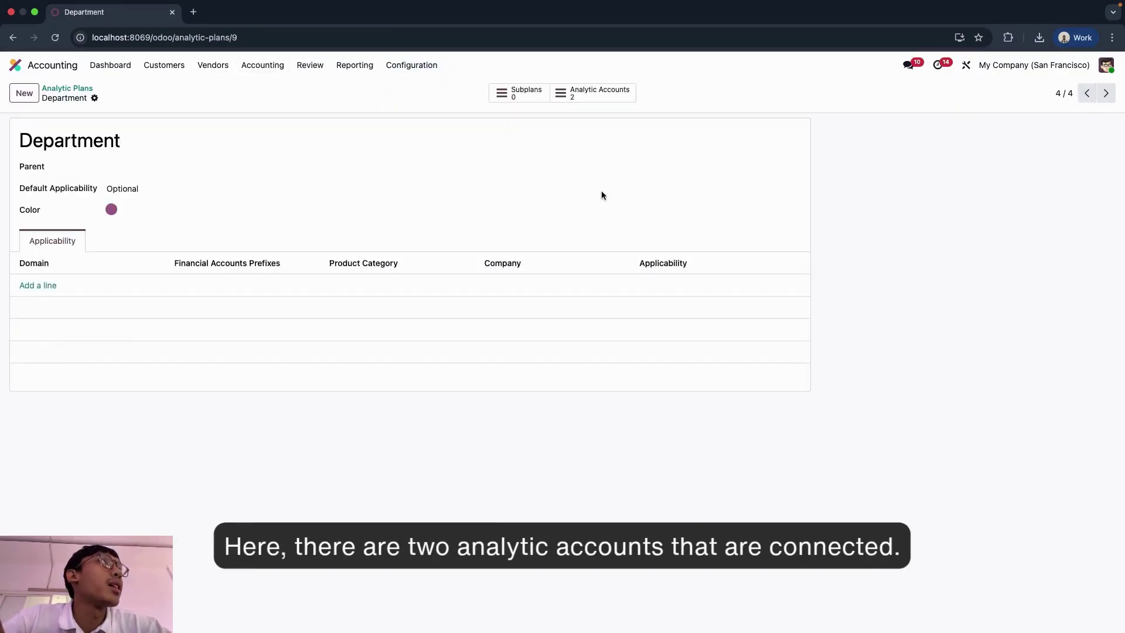
pyautogui.click(598, 96)
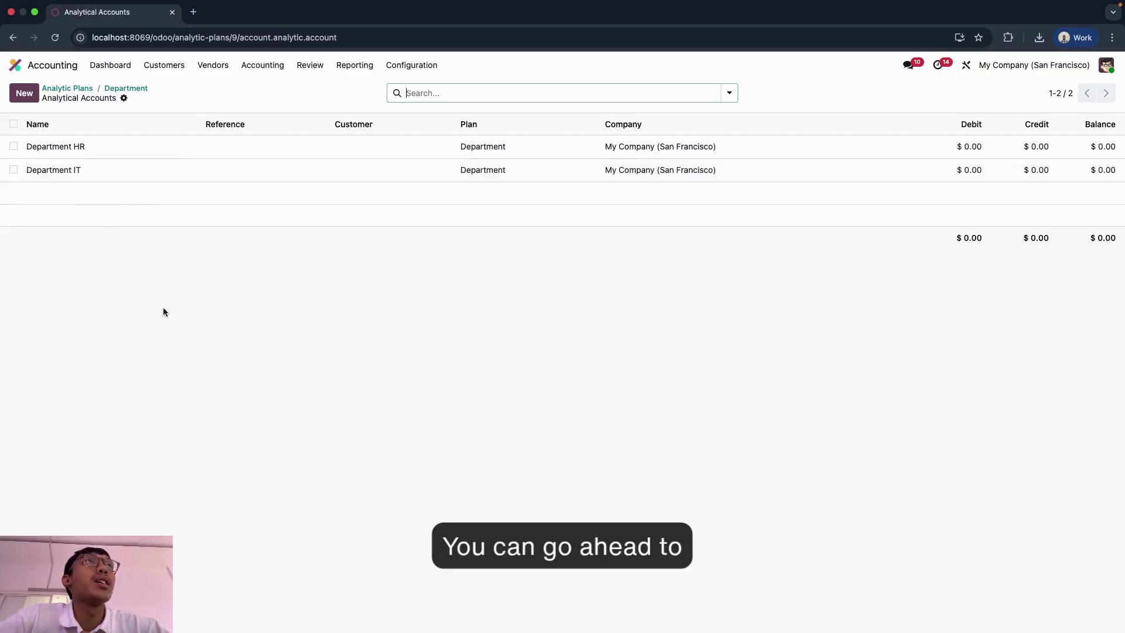
# Start a new analytic budget and name it Budget IT 2026.
pyautogui.click(111, 67)
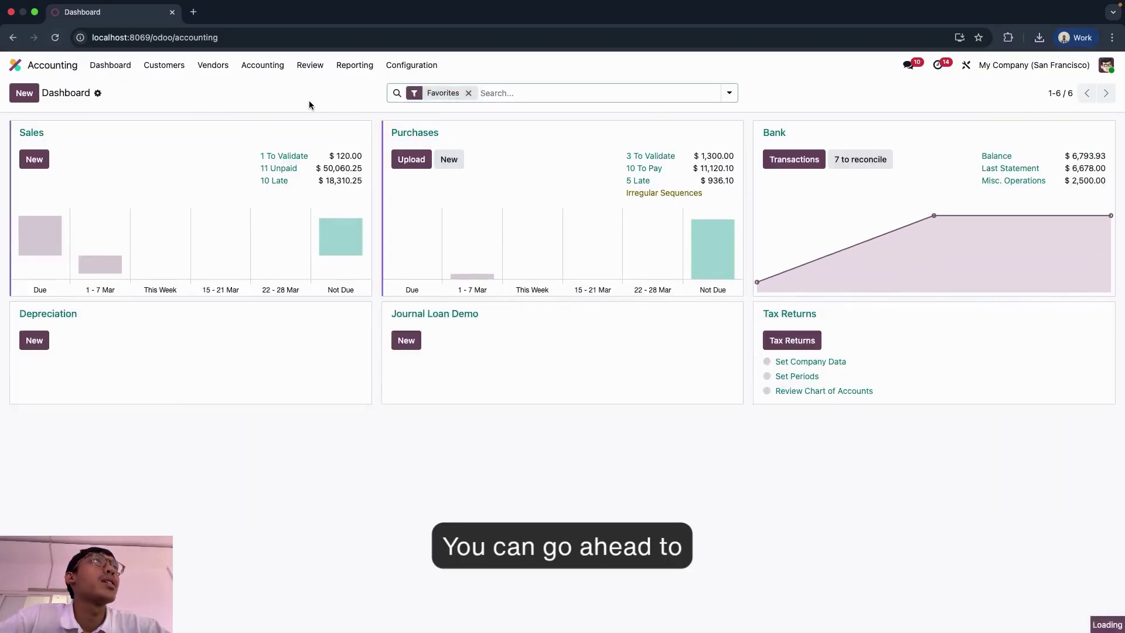
pyautogui.click(273, 67)
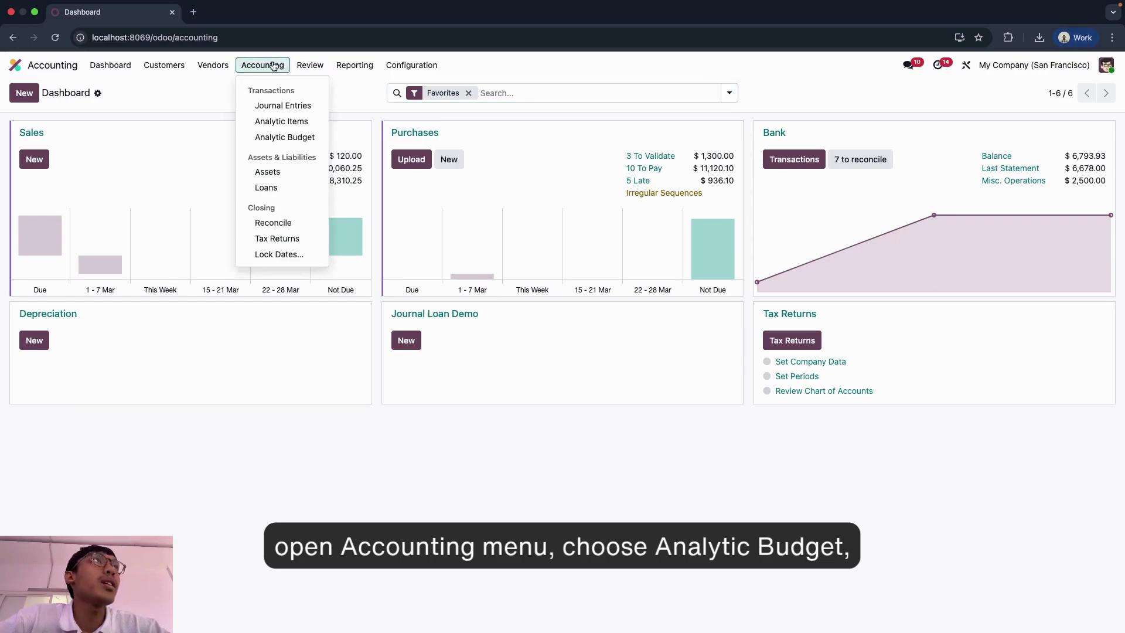
pyautogui.click(307, 139)
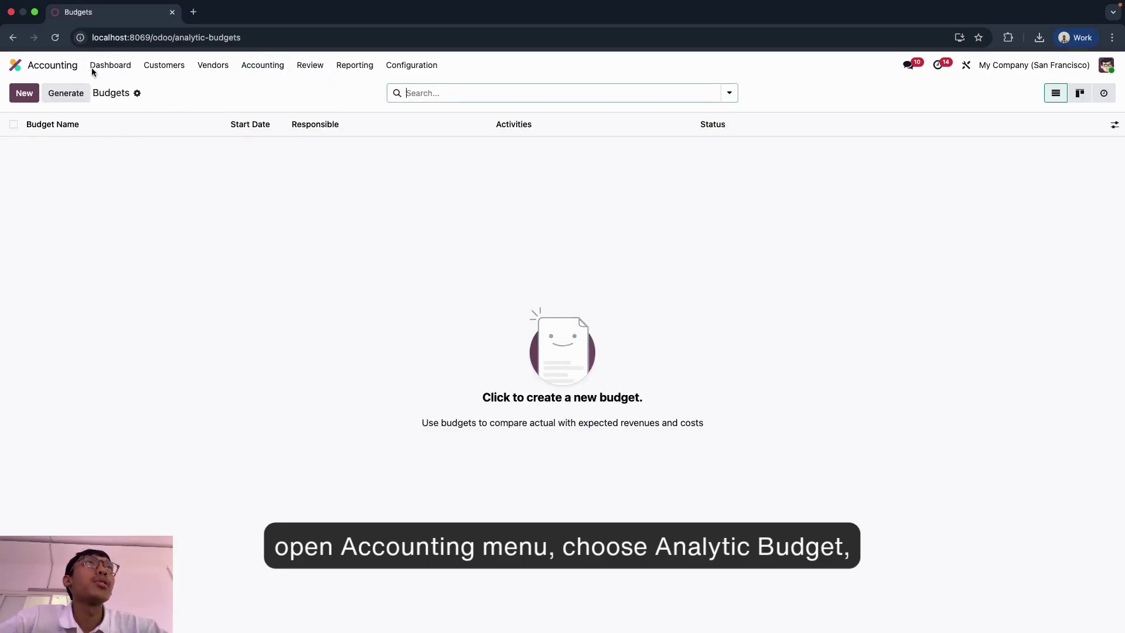
pyautogui.click(35, 88)
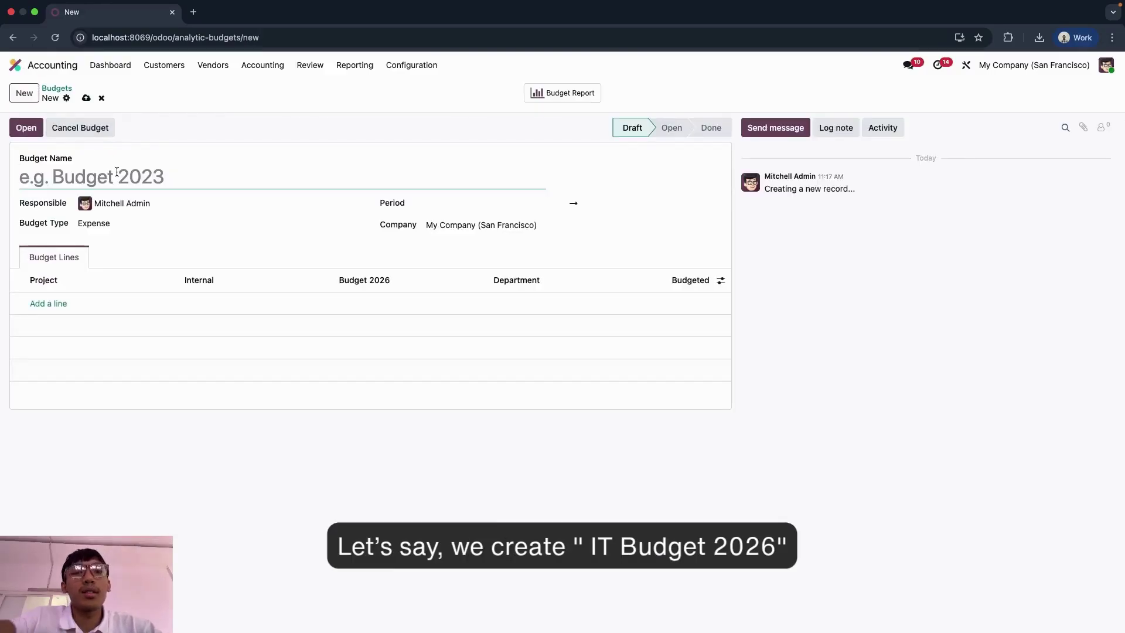
pyautogui.write('Budegt')
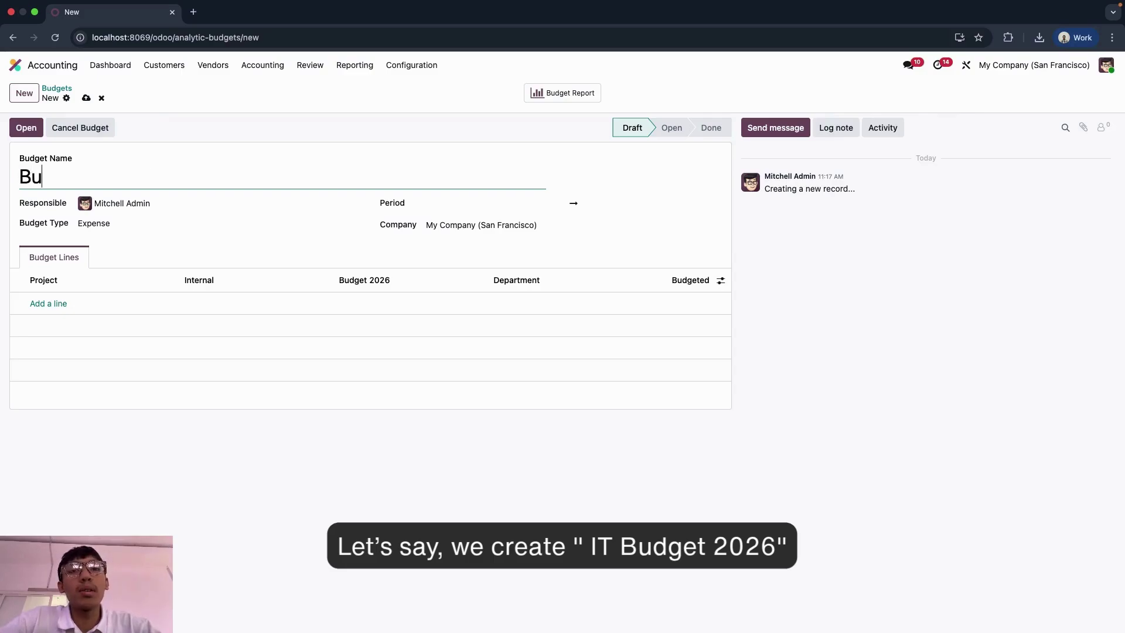
pyautogui.press('BackSpace')
pyautogui.press('BackSpace')
pyautogui.press('BackSpace')
pyautogui.write('g')
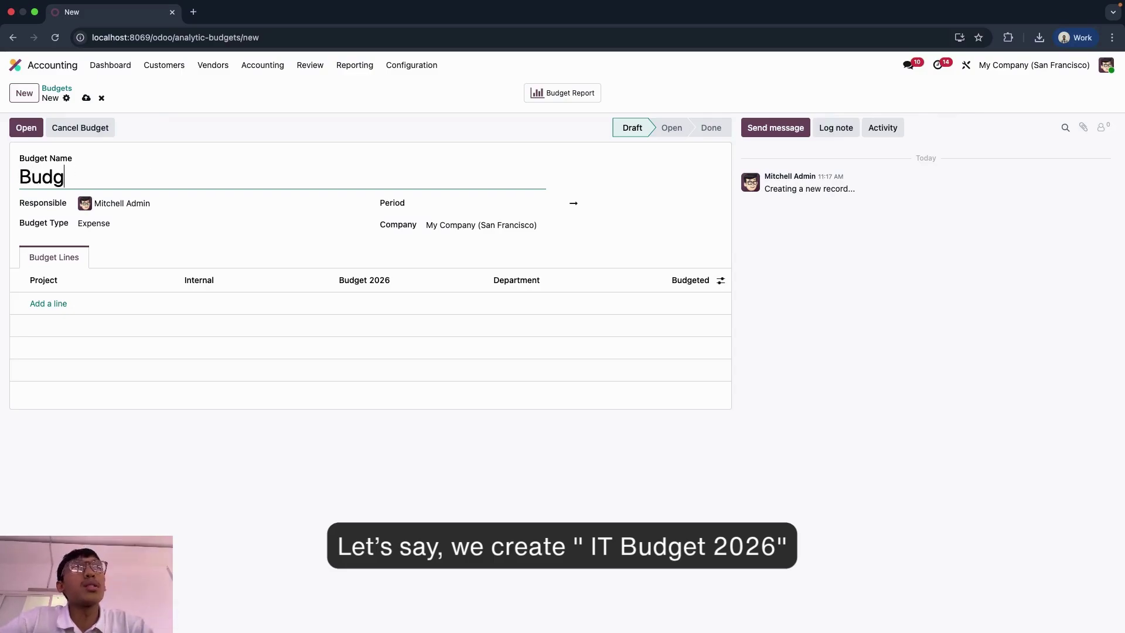
pyautogui.write('et IT 2026')
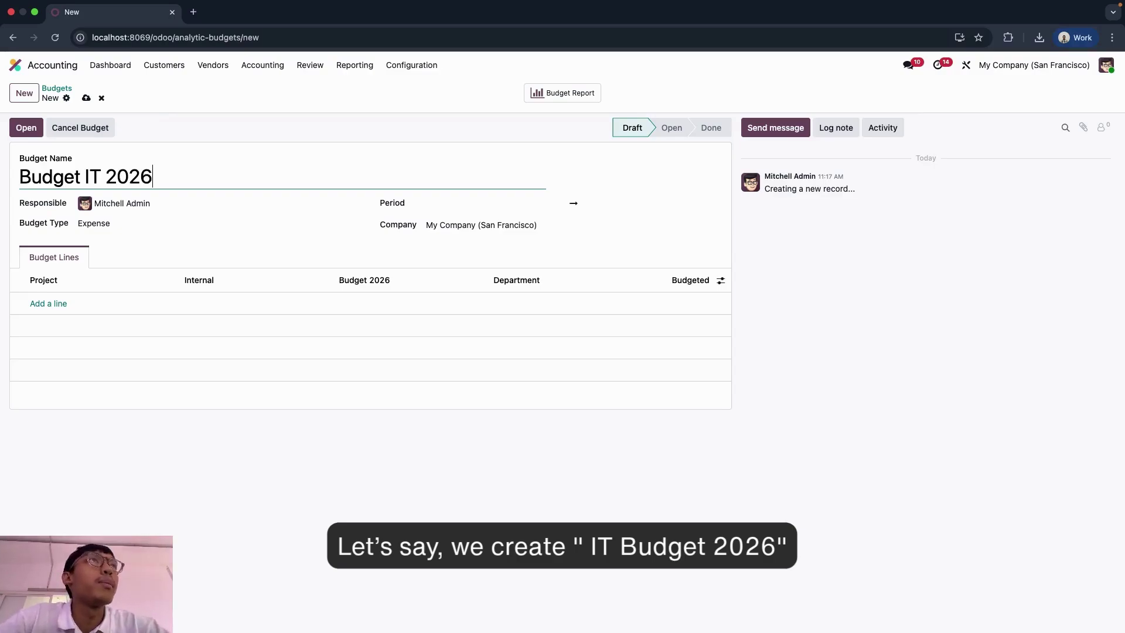
# Set the start date of the budget period to January 1, 2026.
pyautogui.click(443, 208)
pyautogui.click(422, 230)
pyautogui.click(422, 230)
pyautogui.click(422, 230)
pyautogui.click(442, 234)
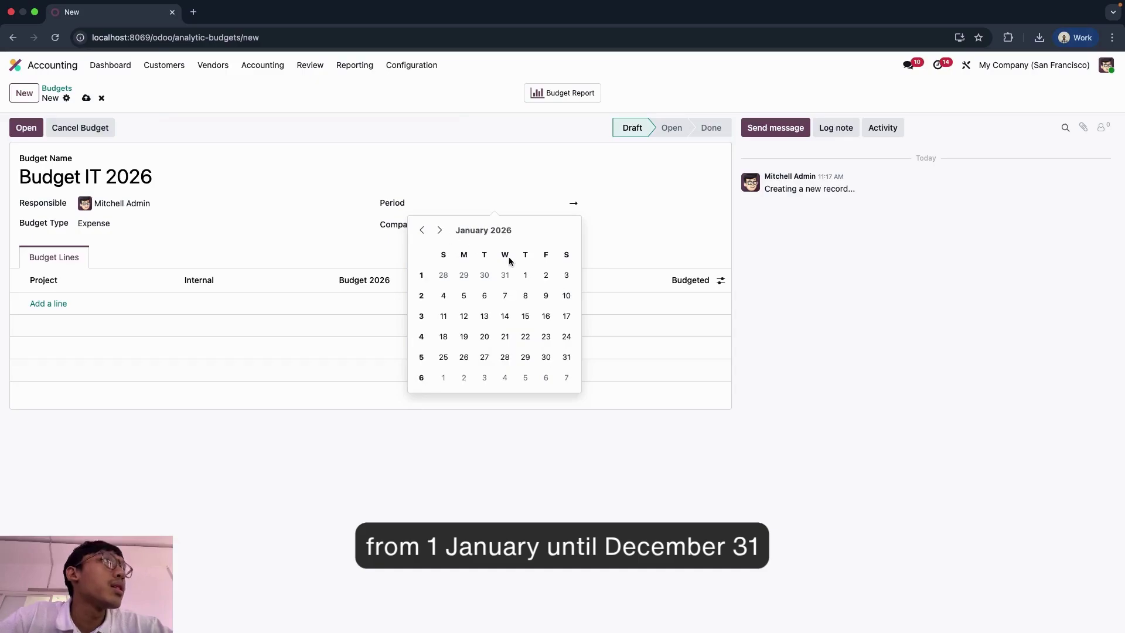
pyautogui.click(524, 275)
# Set the end date of the budget period to December 31, 2026.
pyautogui.click(605, 211)
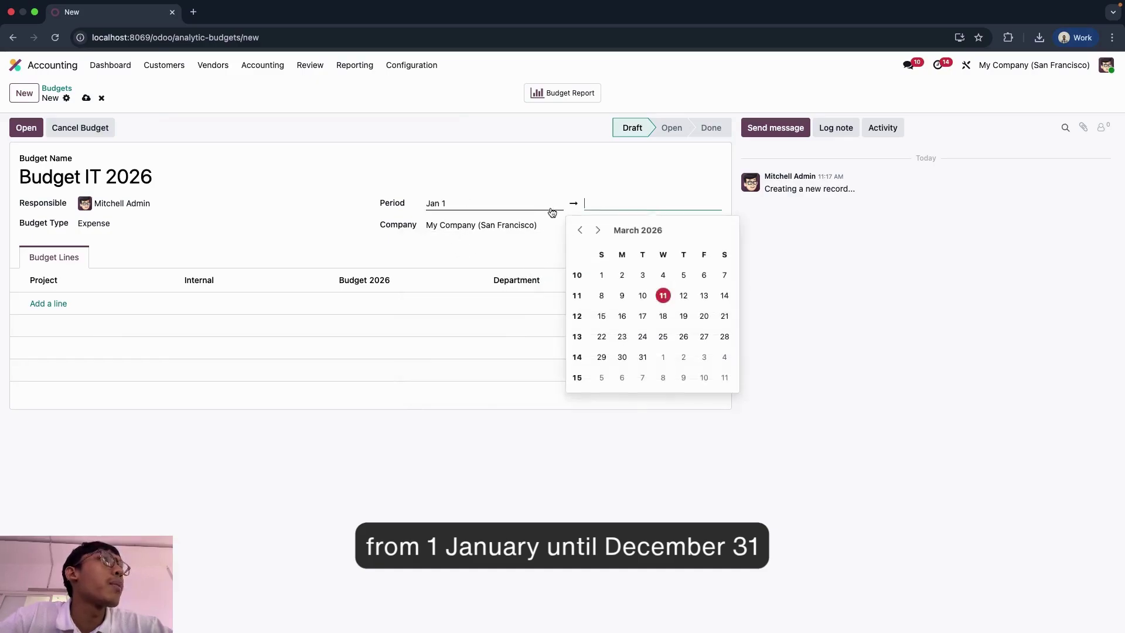
pyautogui.click(599, 228)
pyautogui.click(598, 228)
pyautogui.click(599, 229)
pyautogui.click(599, 228)
pyautogui.click(599, 228)
pyautogui.click(599, 228)
pyautogui.click(599, 229)
pyautogui.click(599, 228)
pyautogui.click(599, 229)
pyautogui.click(598, 230)
pyautogui.click(584, 230)
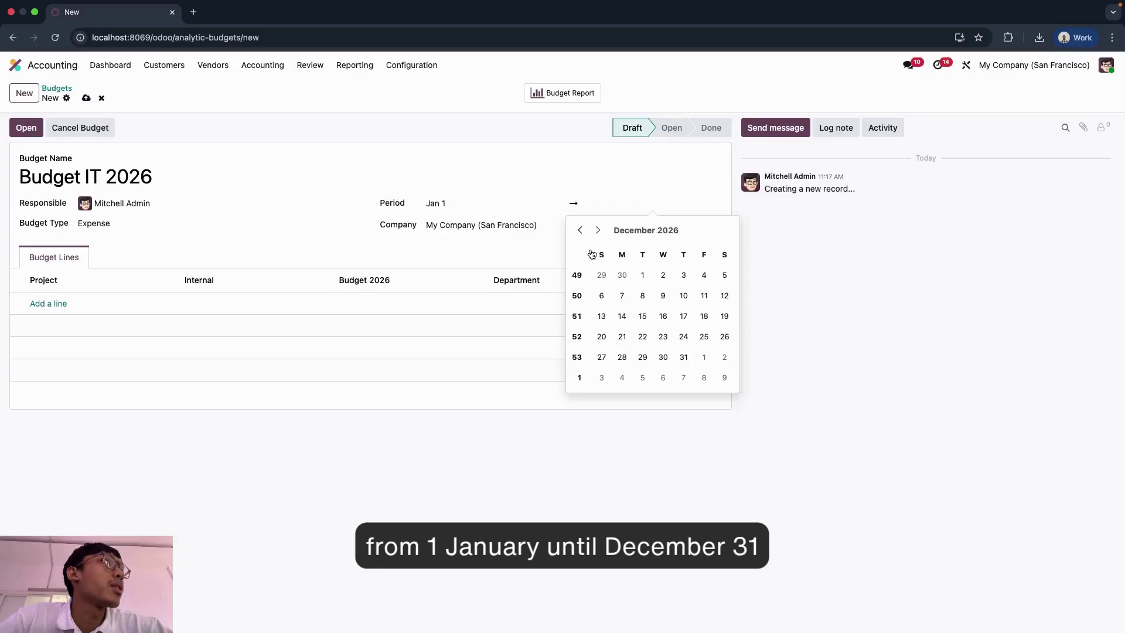
pyautogui.click(681, 360)
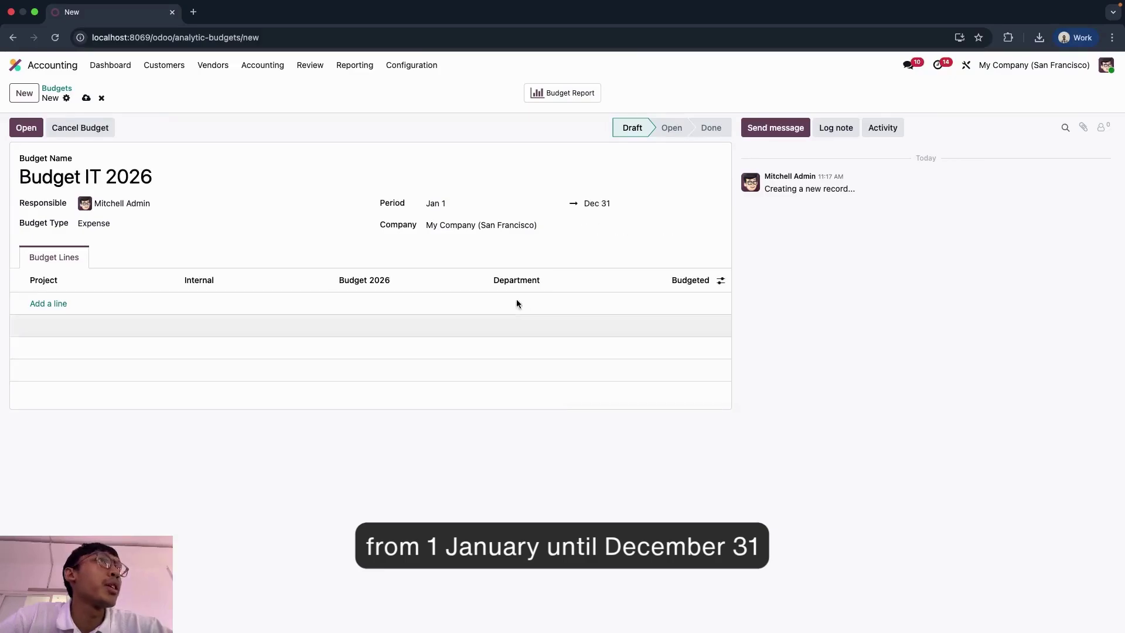
# Set the budget type of Budget IT 2026 to Expense.
pyautogui.click(119, 220)
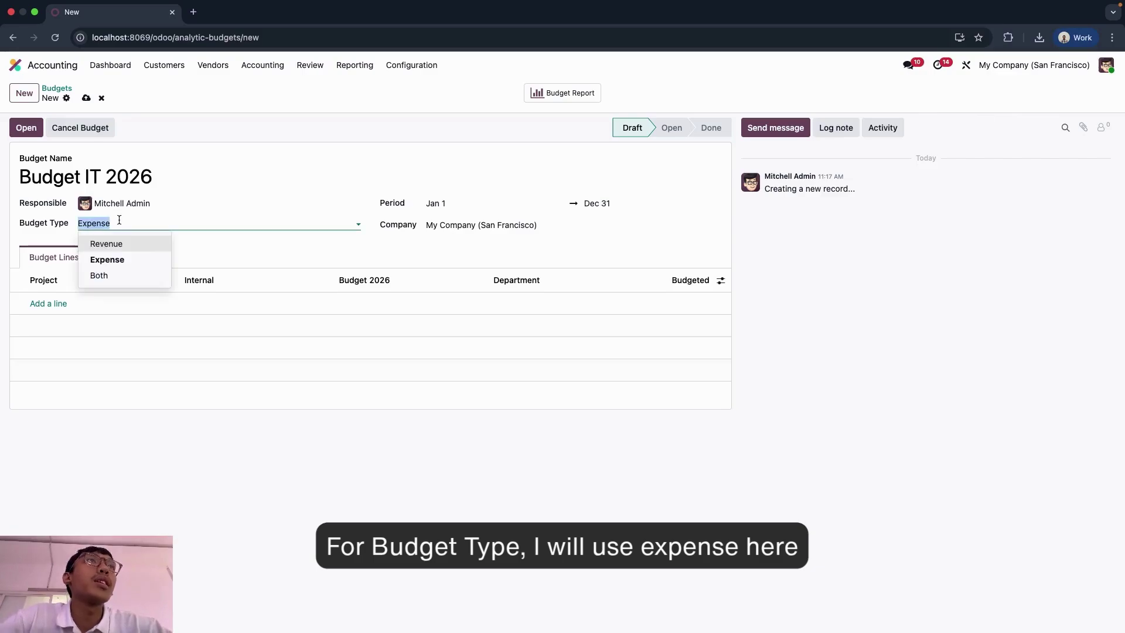
pyautogui.click(145, 261)
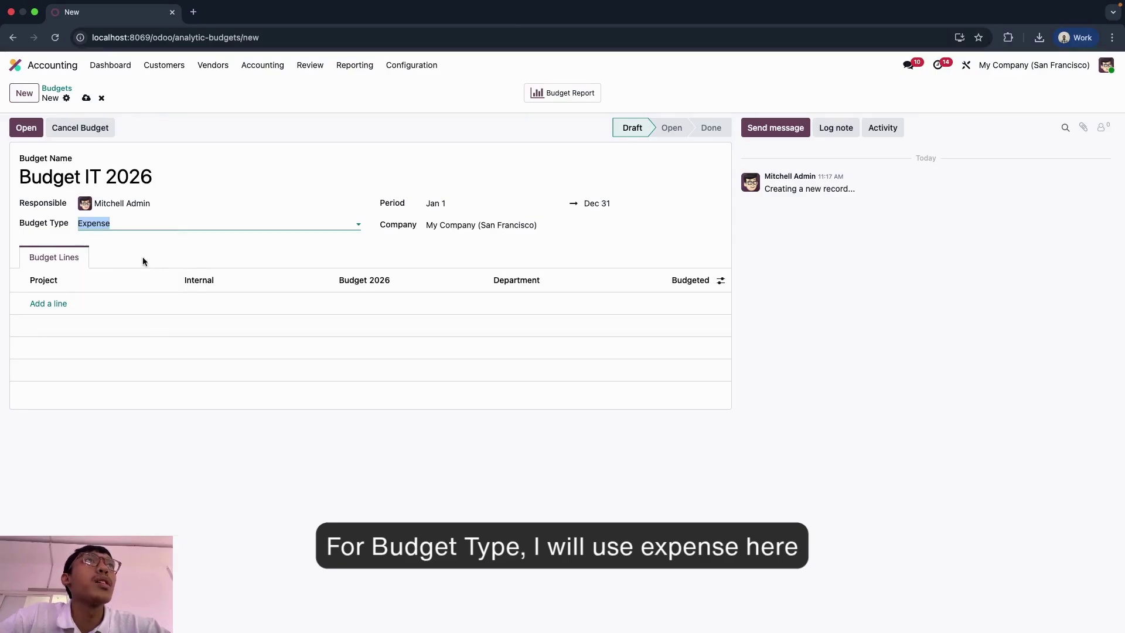
pyautogui.click(76, 232)
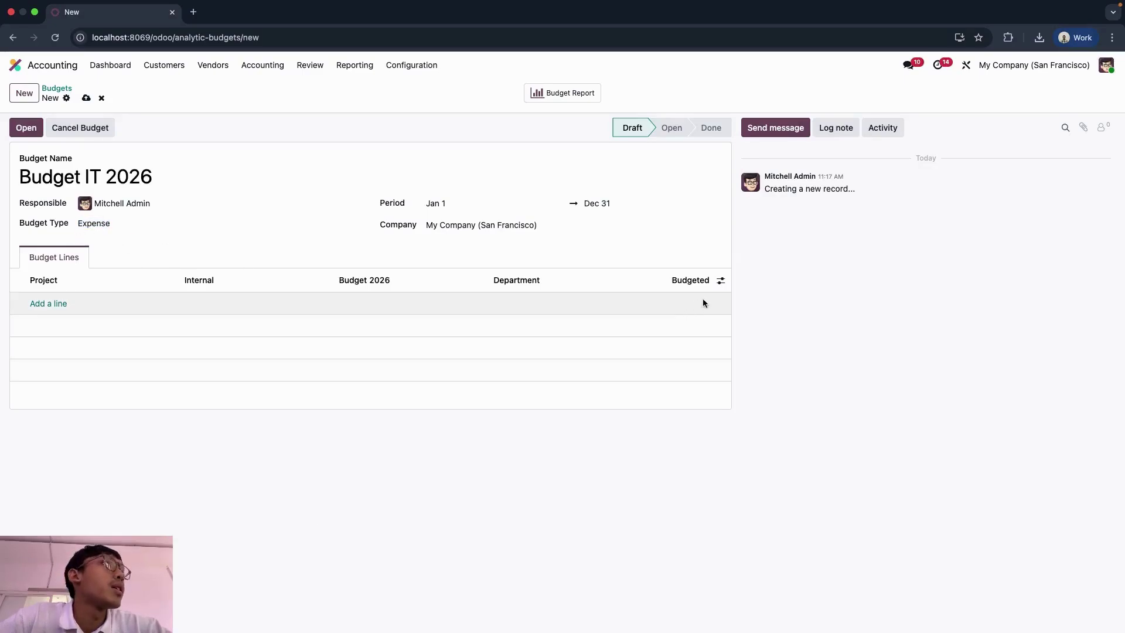
# Hide the Project, Internal and Budget 2026 columns in the budget lines, keeping only the Department plan.
pyautogui.click(721, 280)
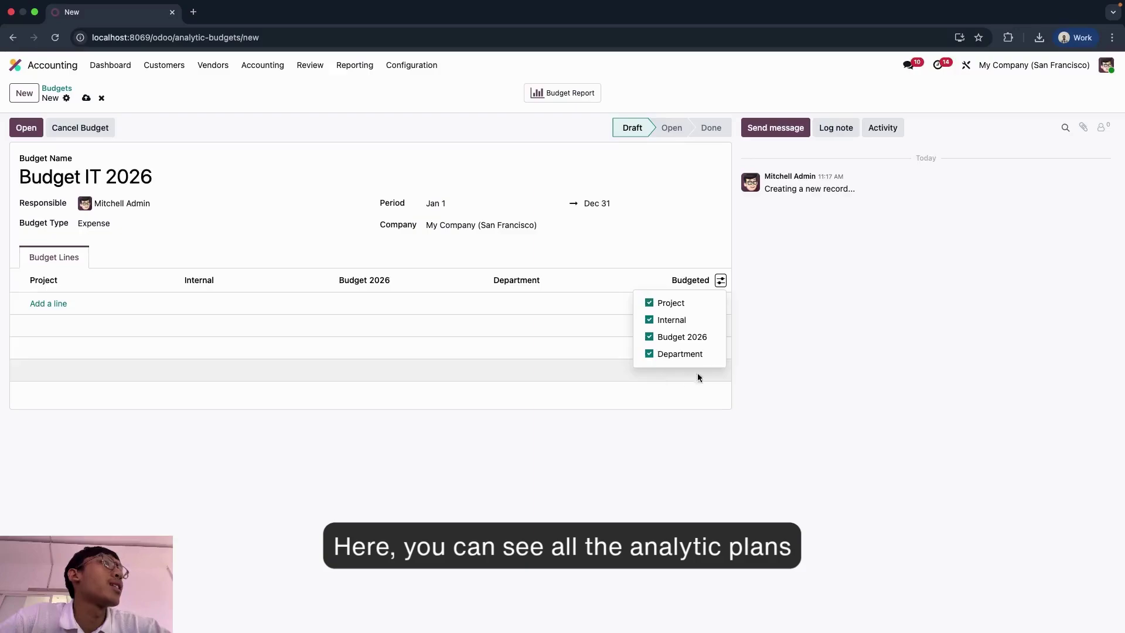
pyautogui.click(650, 337)
pyautogui.click(651, 320)
pyautogui.click(649, 303)
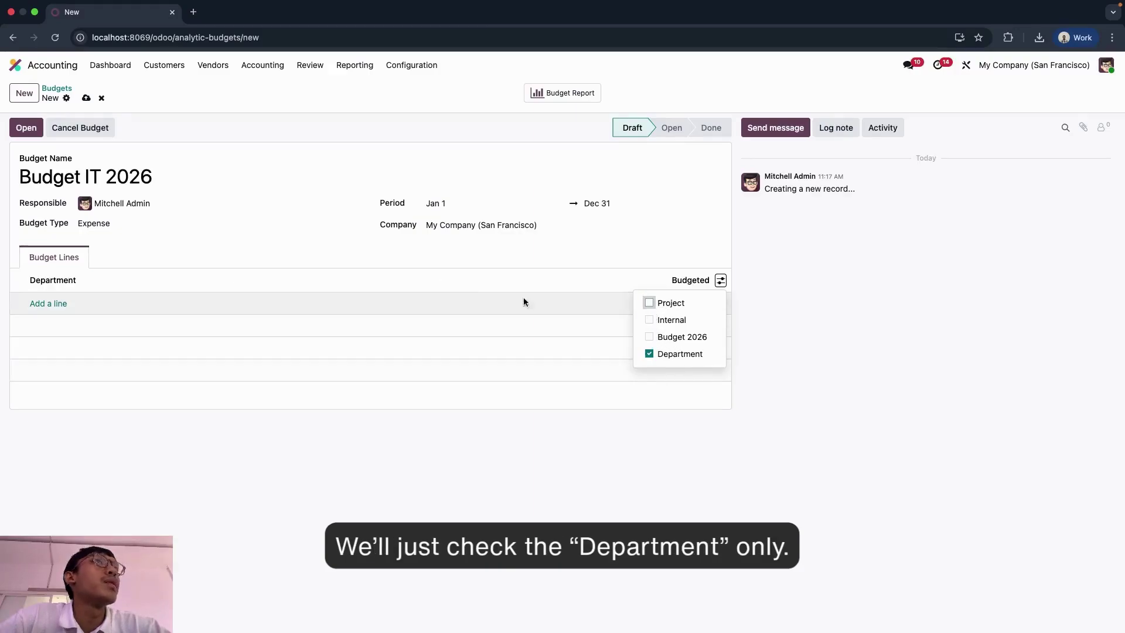
pyautogui.click(216, 240)
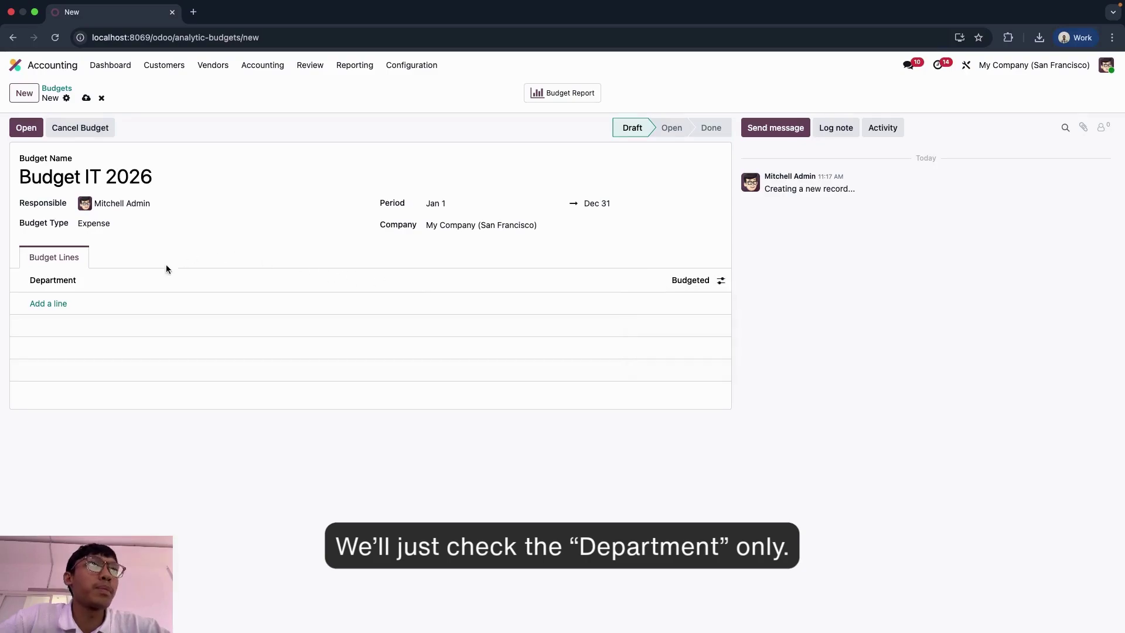
# Add a budget line for Department IT with a budgeted amount of $30,000.
pyautogui.click(56, 304)
pyautogui.click(87, 307)
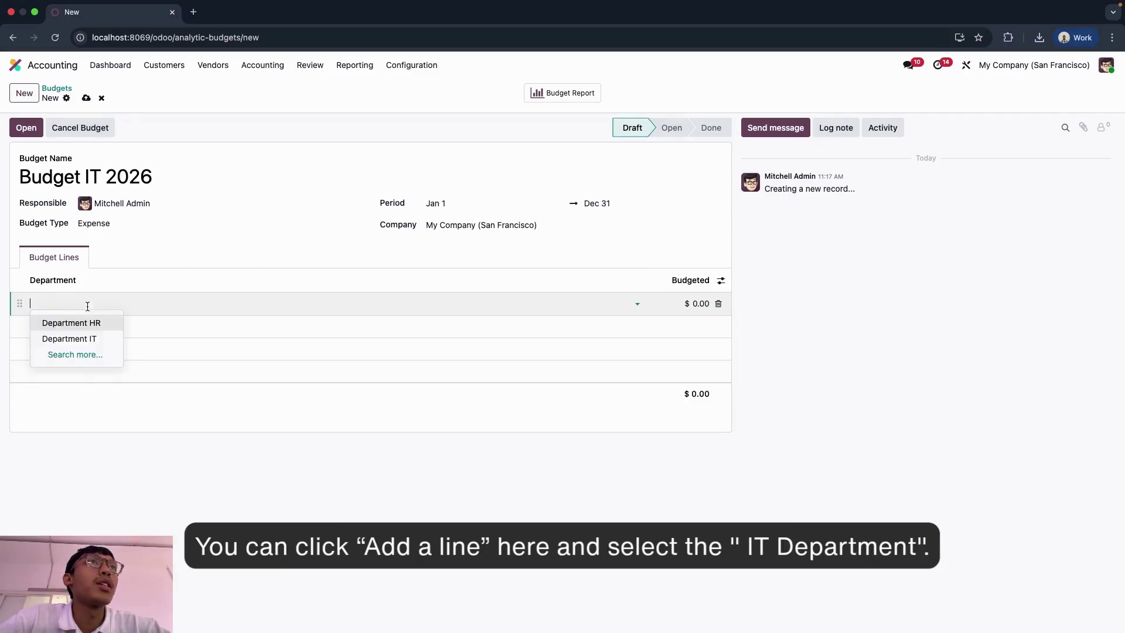
pyautogui.click(88, 338)
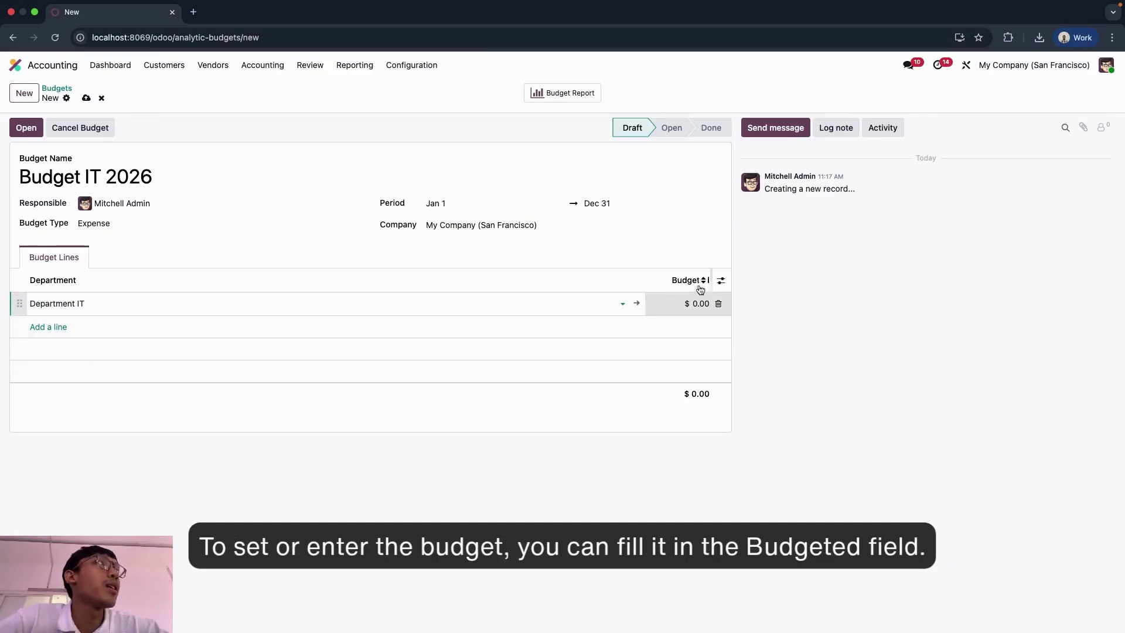
pyautogui.click(698, 303)
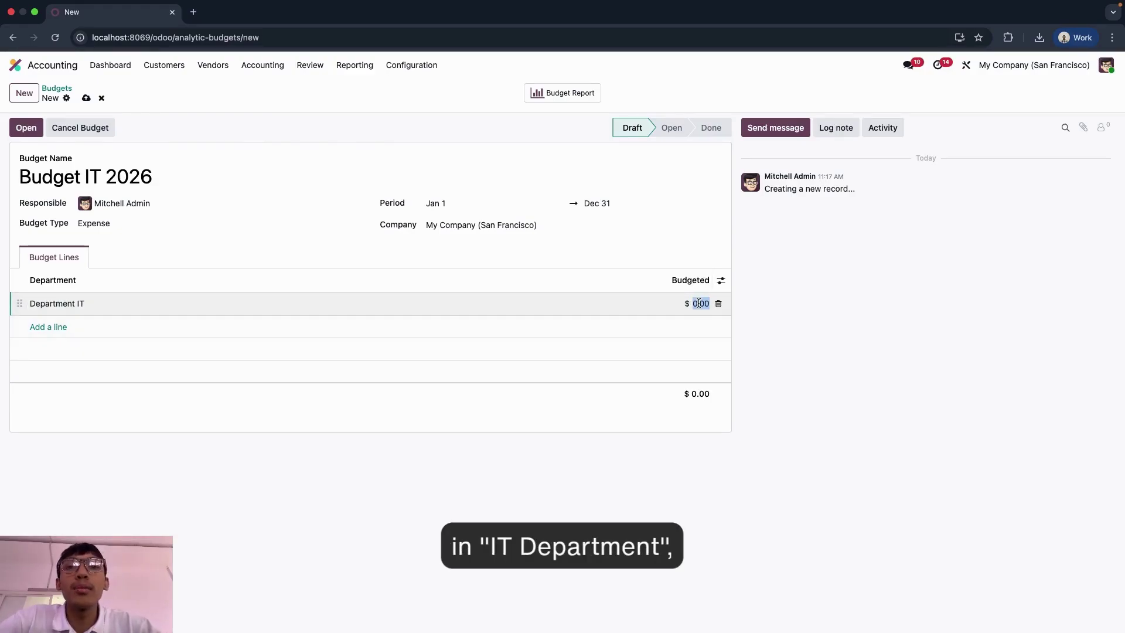
pyautogui.write('50')
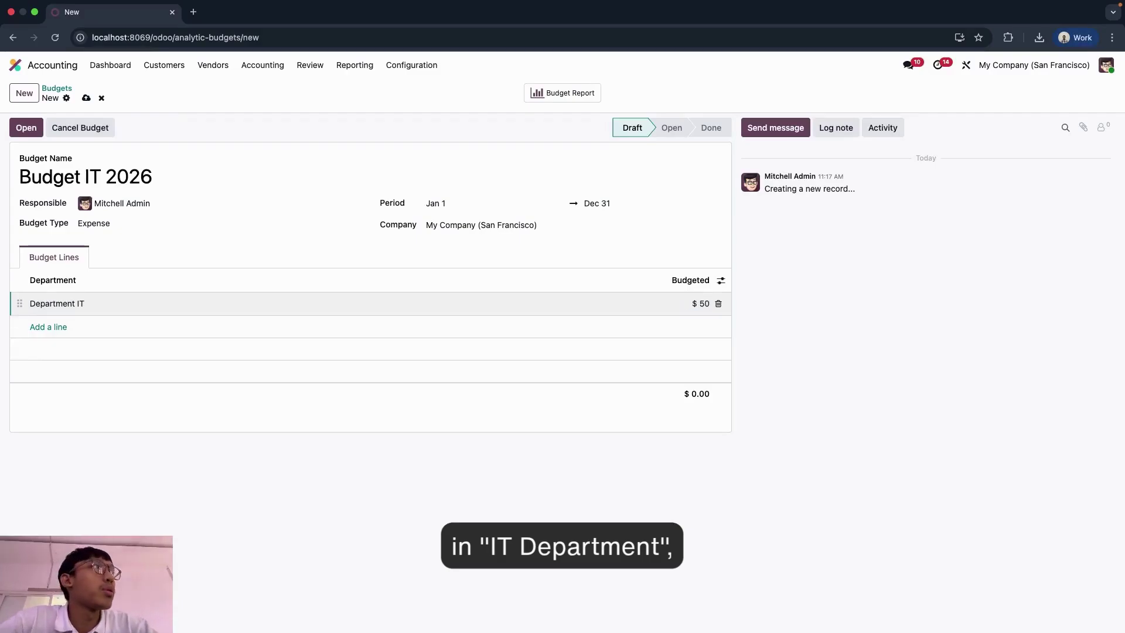
pyautogui.press('BackSpace')
pyautogui.press('BackSpace')
pyautogui.write('30000')
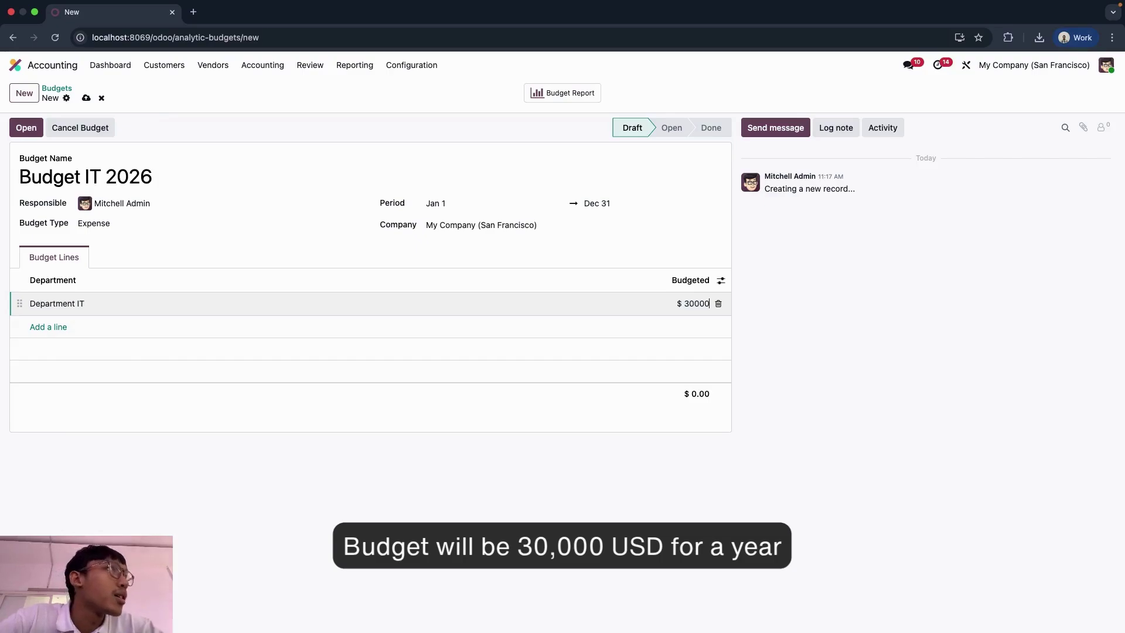
pyautogui.click(626, 418)
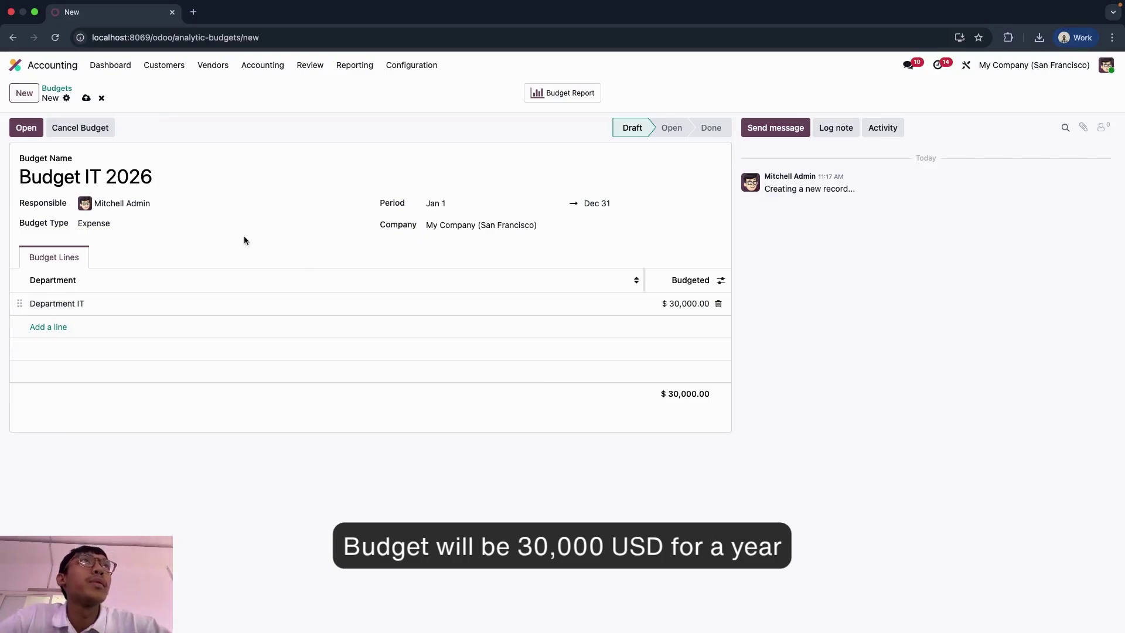
# Save the Budget IT 2026 record and change its status from Draft to Open.
pyautogui.click(87, 98)
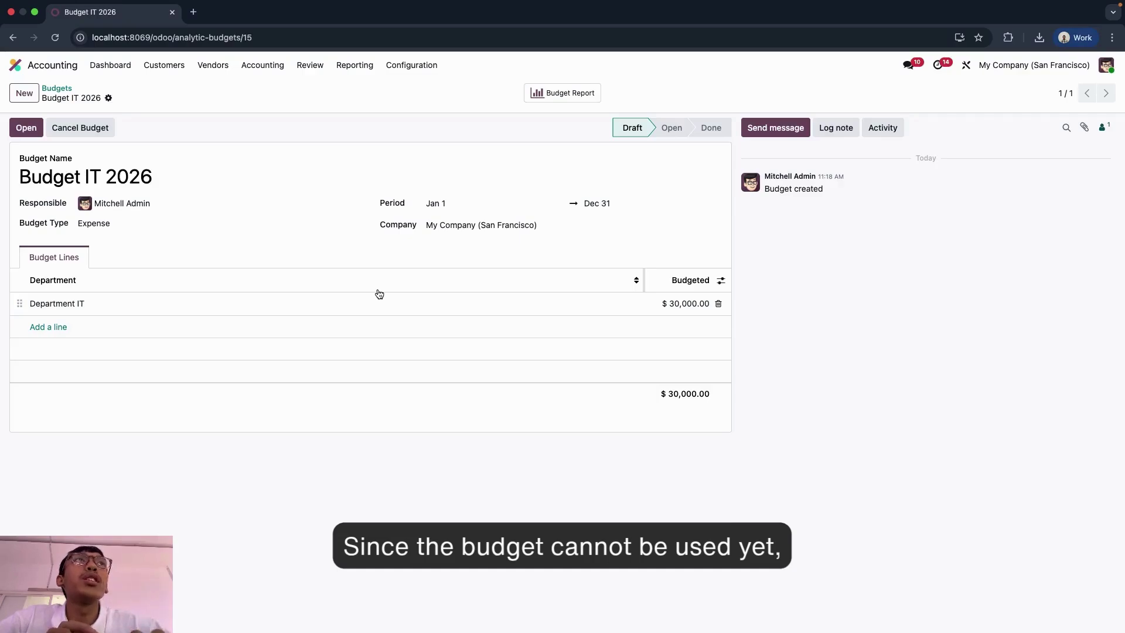
pyautogui.click(25, 131)
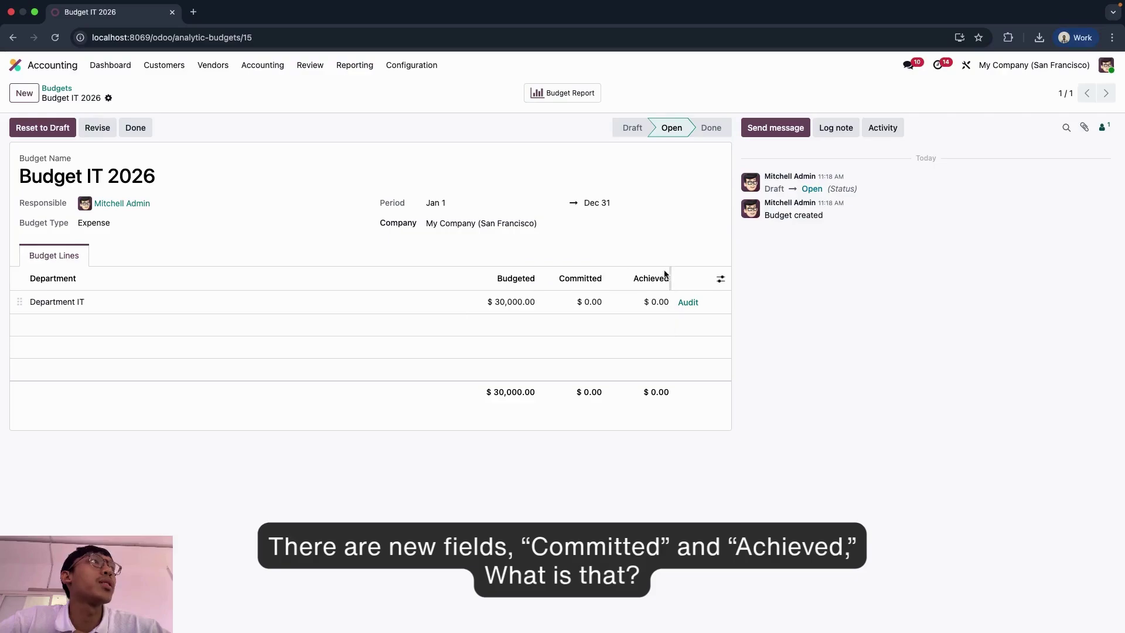
pyautogui.moveTo(650, 277)
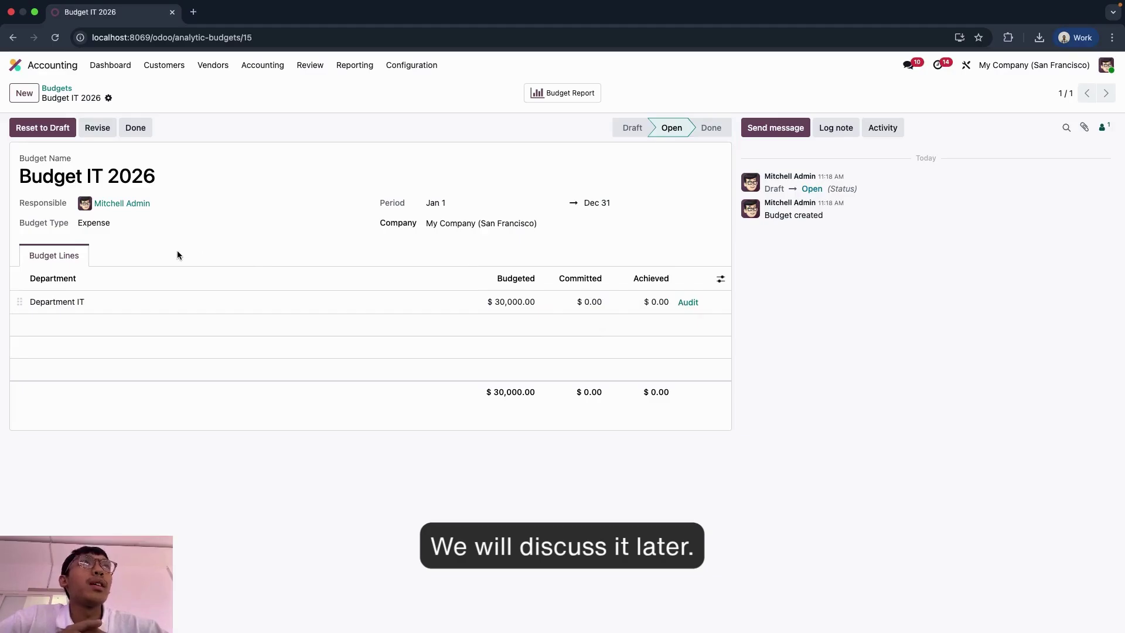
# Duplicate the budget's browser tab and open the Purchase app in the copy.
pyautogui.rightClick(116, 11)
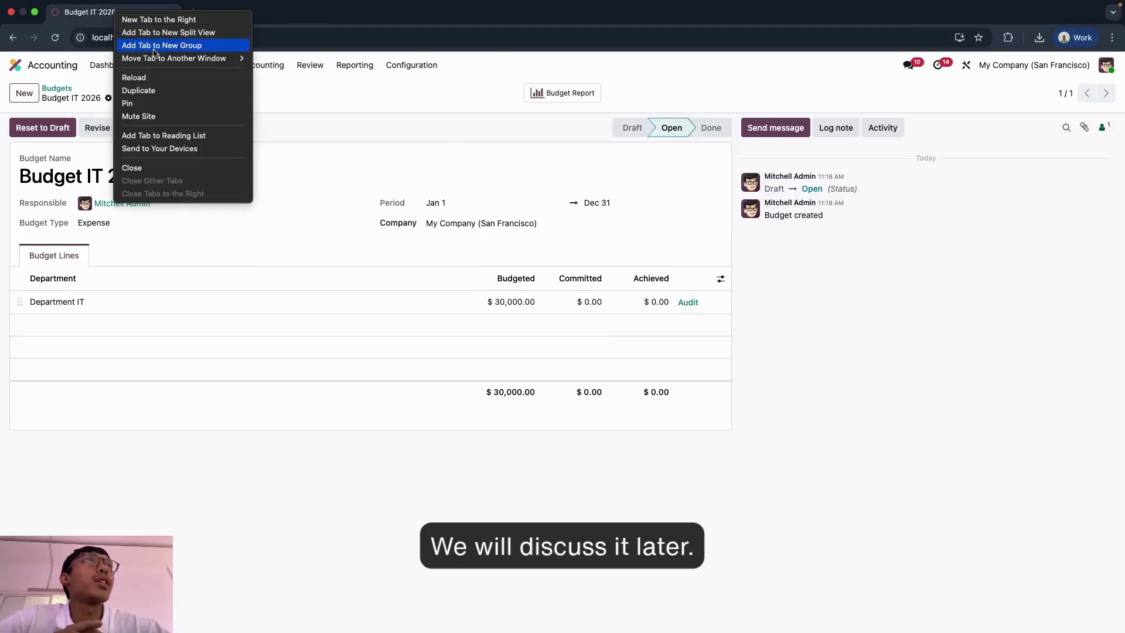
pyautogui.click(158, 91)
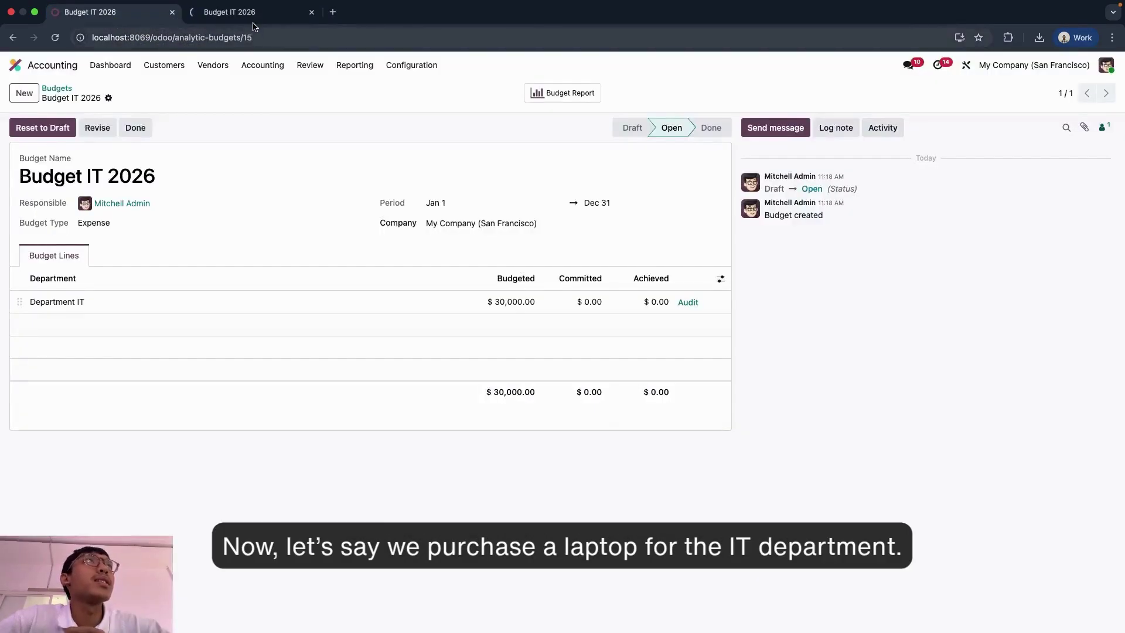
pyautogui.click(253, 23)
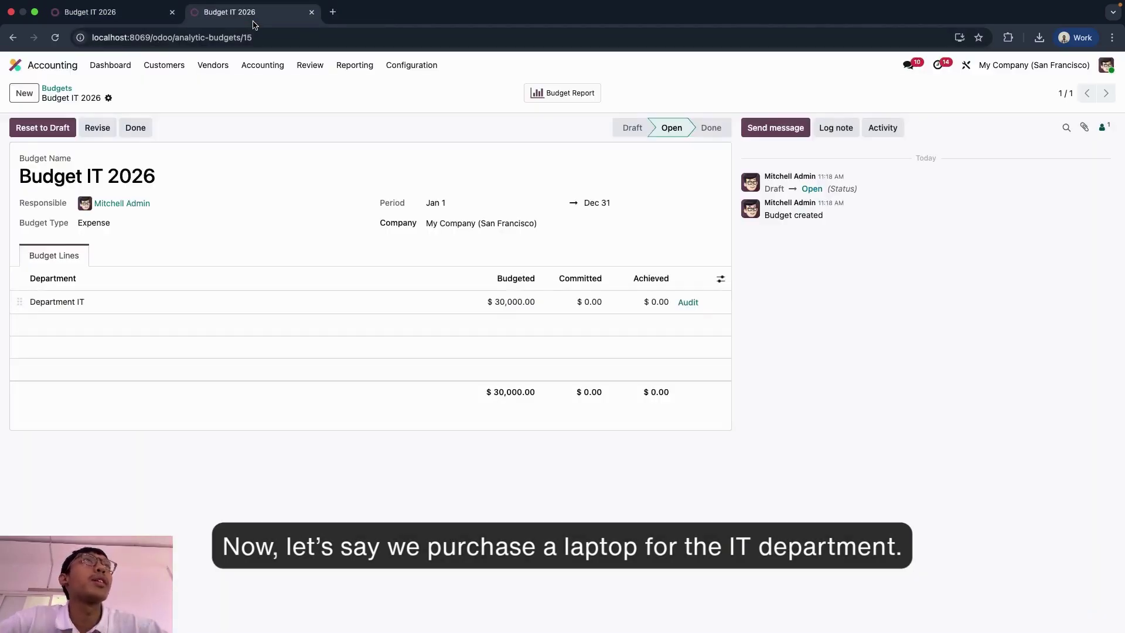
pyautogui.click(74, 68)
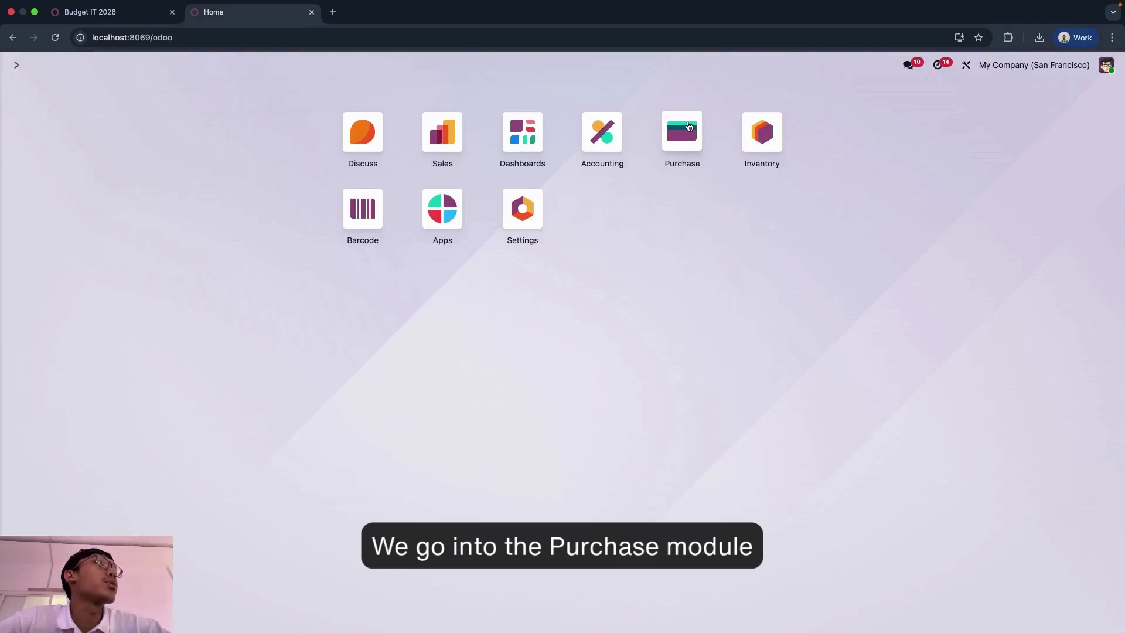
pyautogui.click(683, 136)
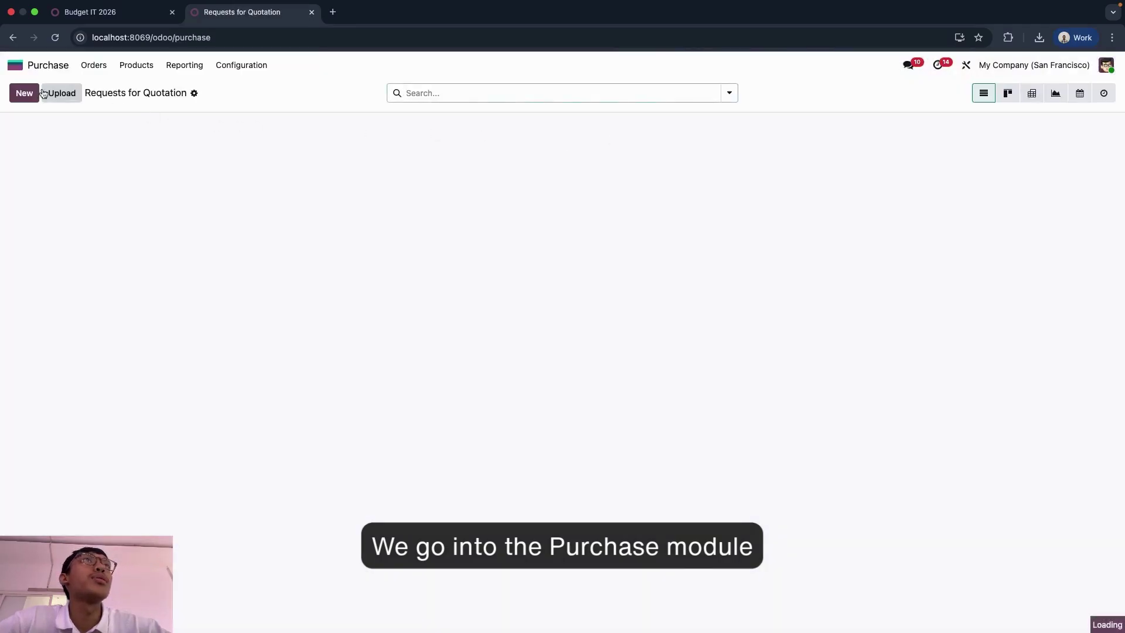
# Create a new request for quotation with Gemini Furniture as the vendor.
pyautogui.click(24, 93)
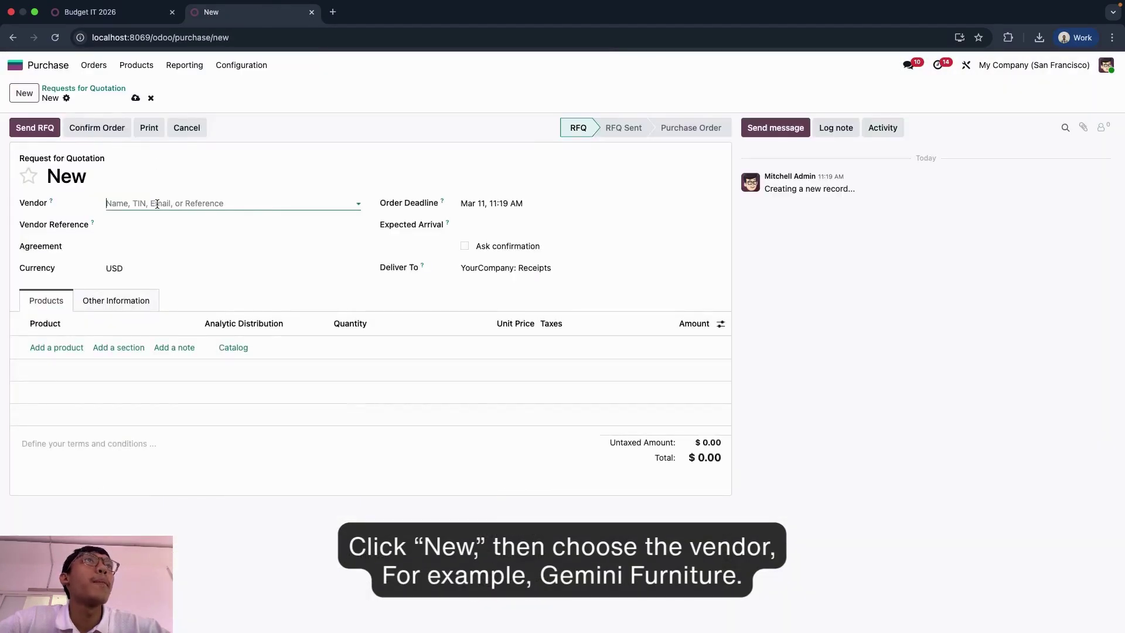
pyautogui.click(156, 204)
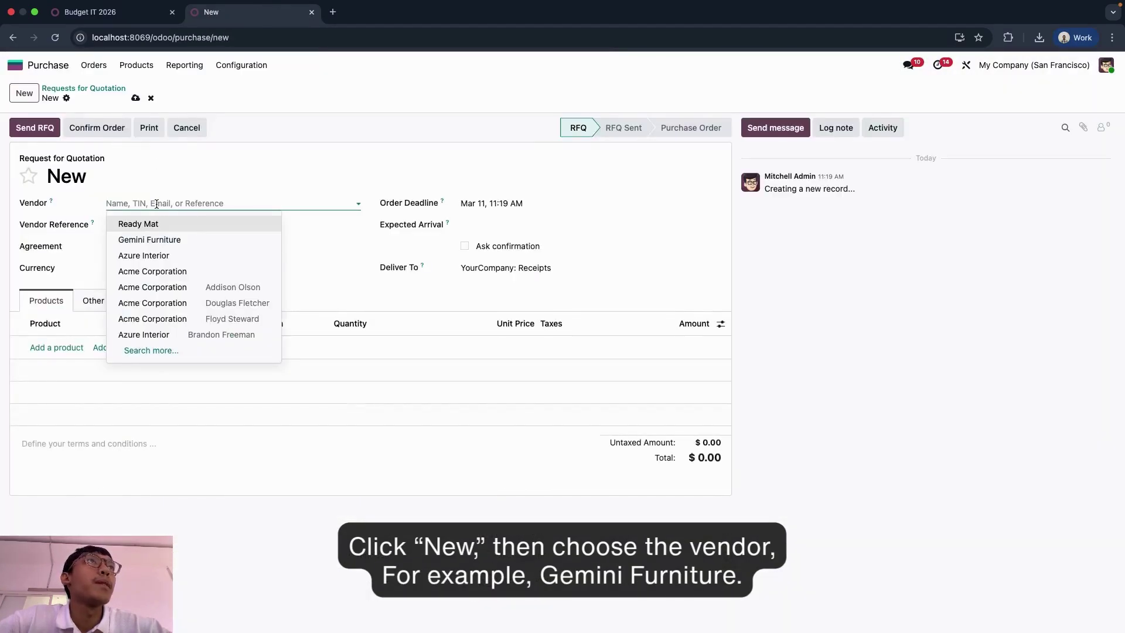
pyautogui.click(182, 241)
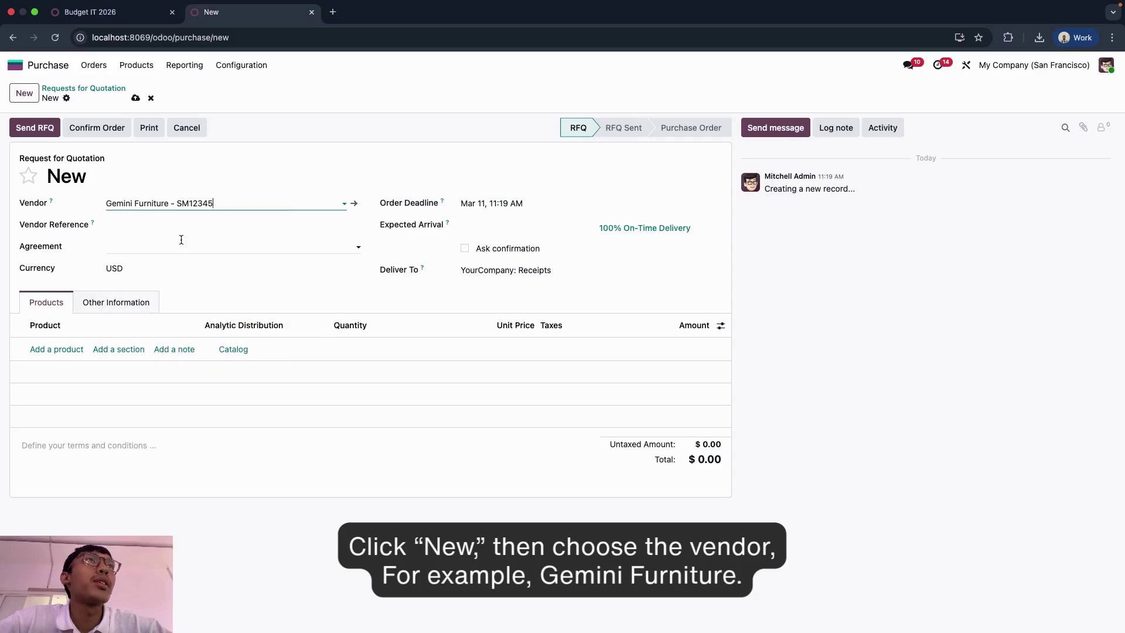
# Add the product Laptop Dell as a line on the request for quotation.
pyautogui.click(71, 350)
pyautogui.click(73, 346)
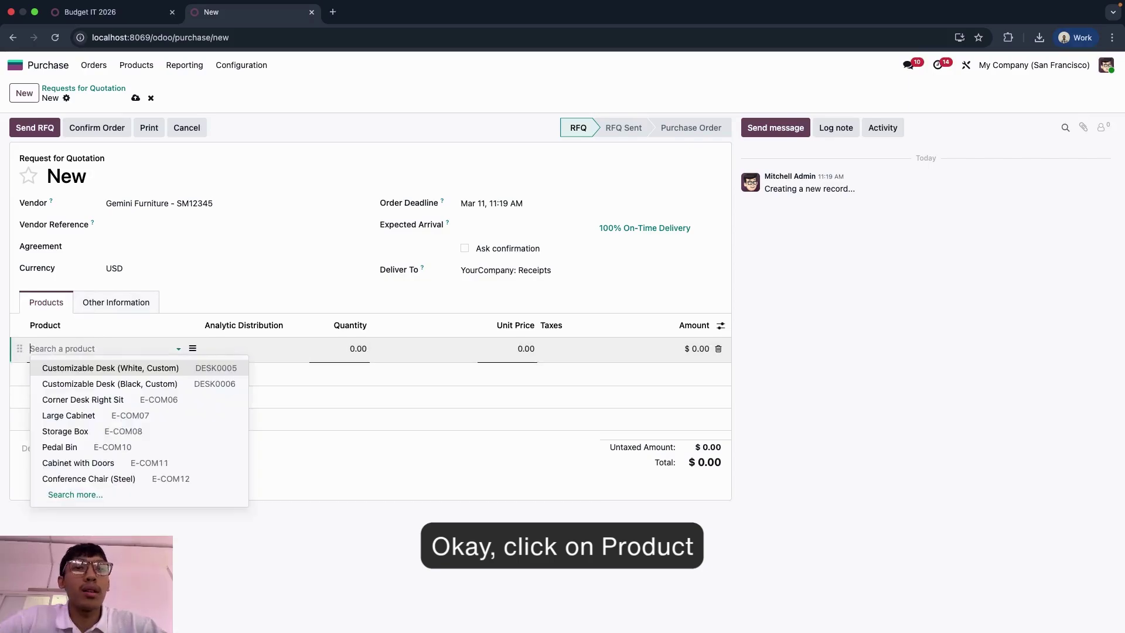
pyautogui.write('laptop')
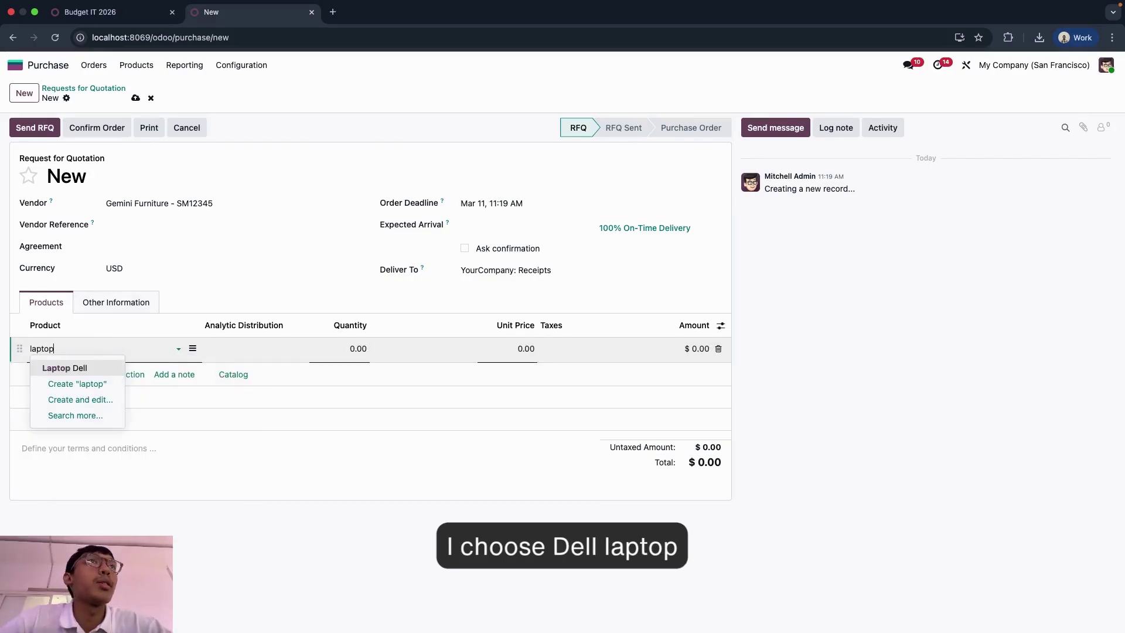
pyautogui.click(70, 368)
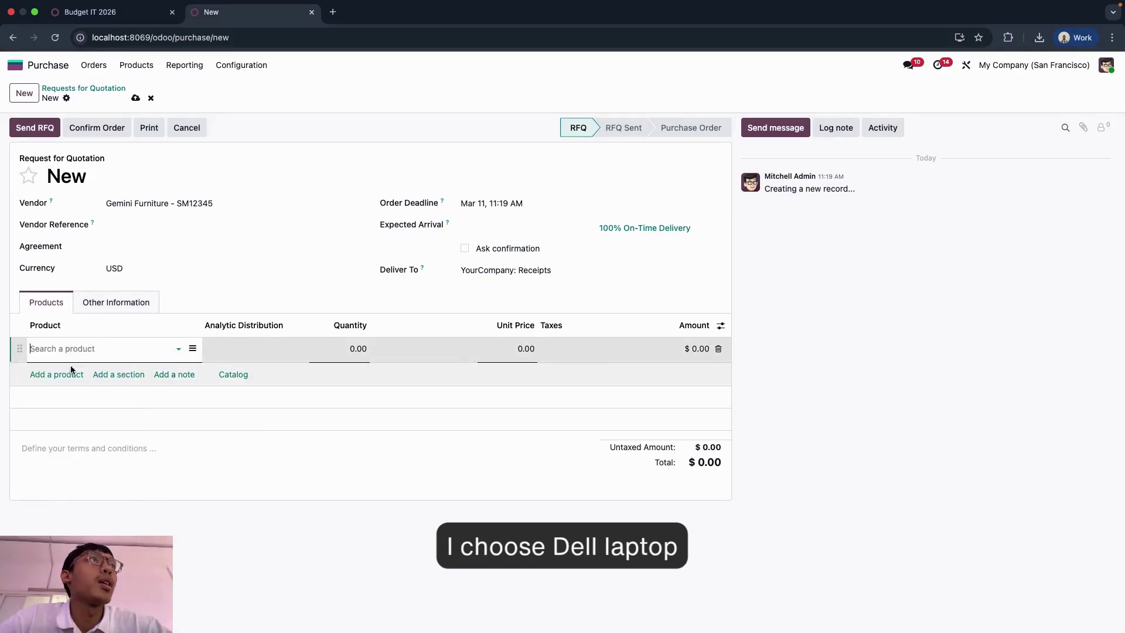
pyautogui.click(277, 292)
pyautogui.click(586, 351)
pyautogui.click(593, 349)
pyautogui.click(300, 288)
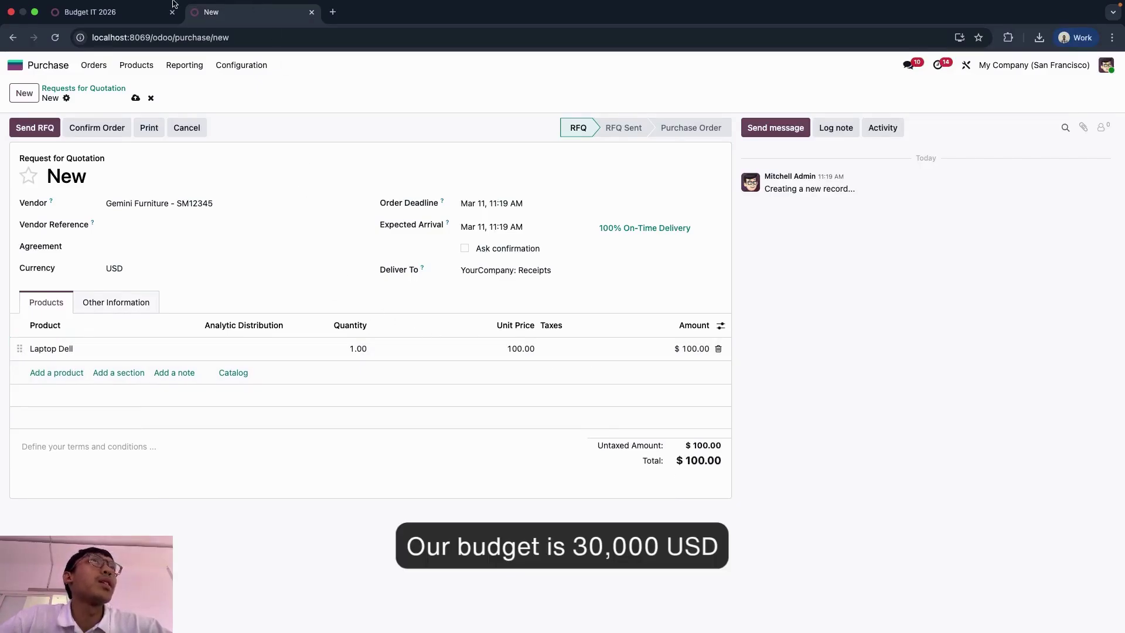
# Check the open IT budget, assign Department IT as the Laptop Dell line's analytic distribution, and save the request for quotation.
pyautogui.click(90, 11)
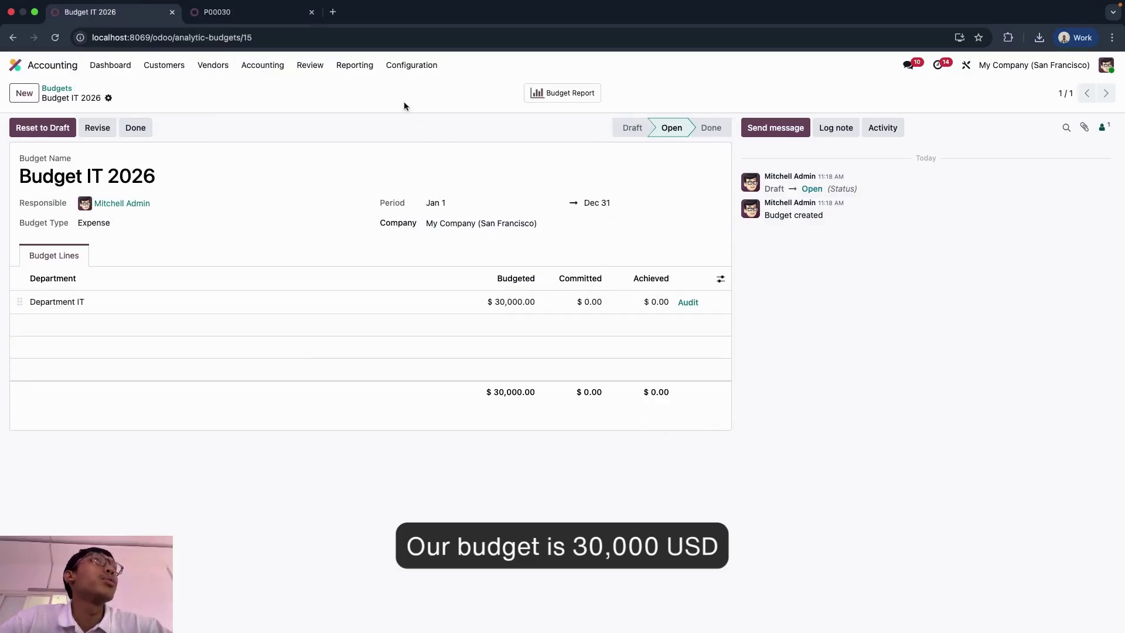
pyautogui.click(230, 20)
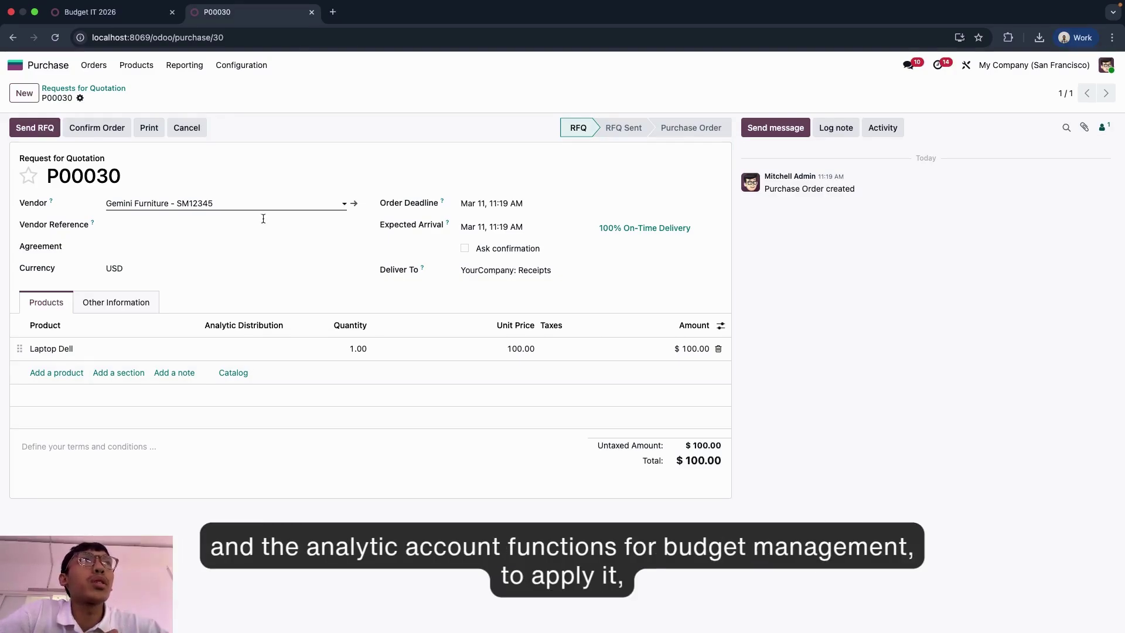
pyautogui.click(235, 352)
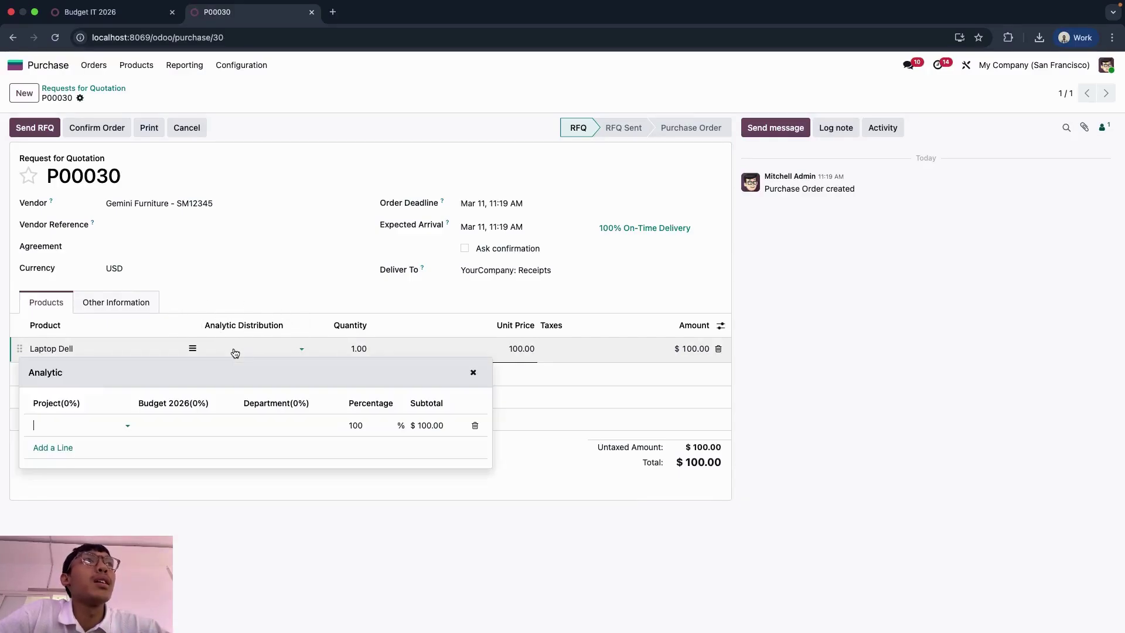
pyautogui.click(301, 430)
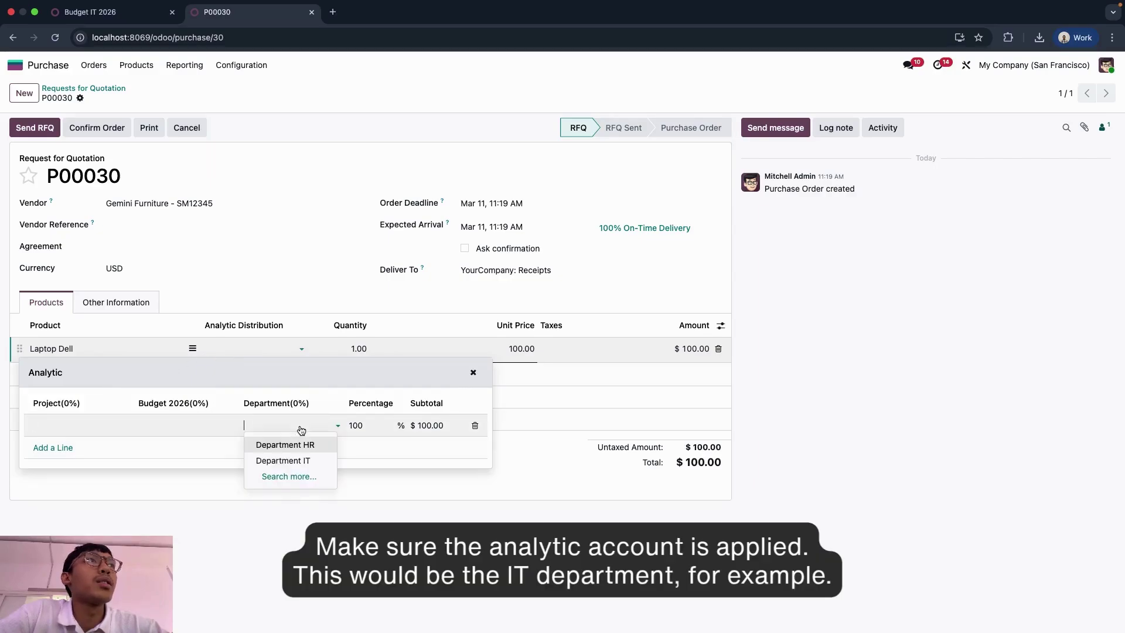
pyautogui.click(292, 460)
pyautogui.click(246, 301)
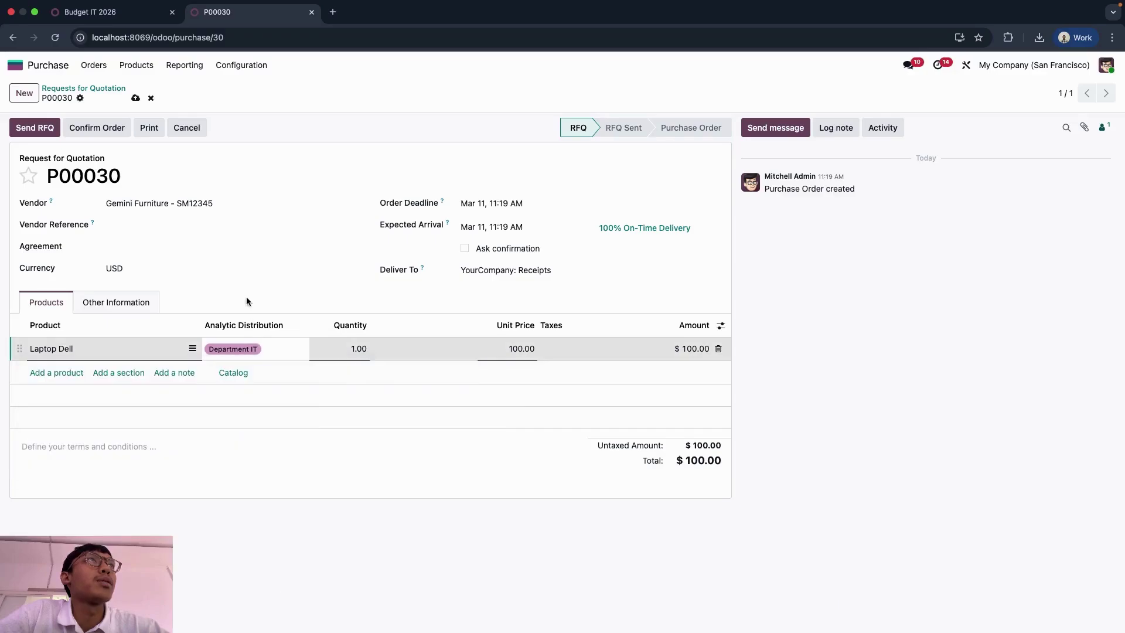
pyautogui.click(136, 97)
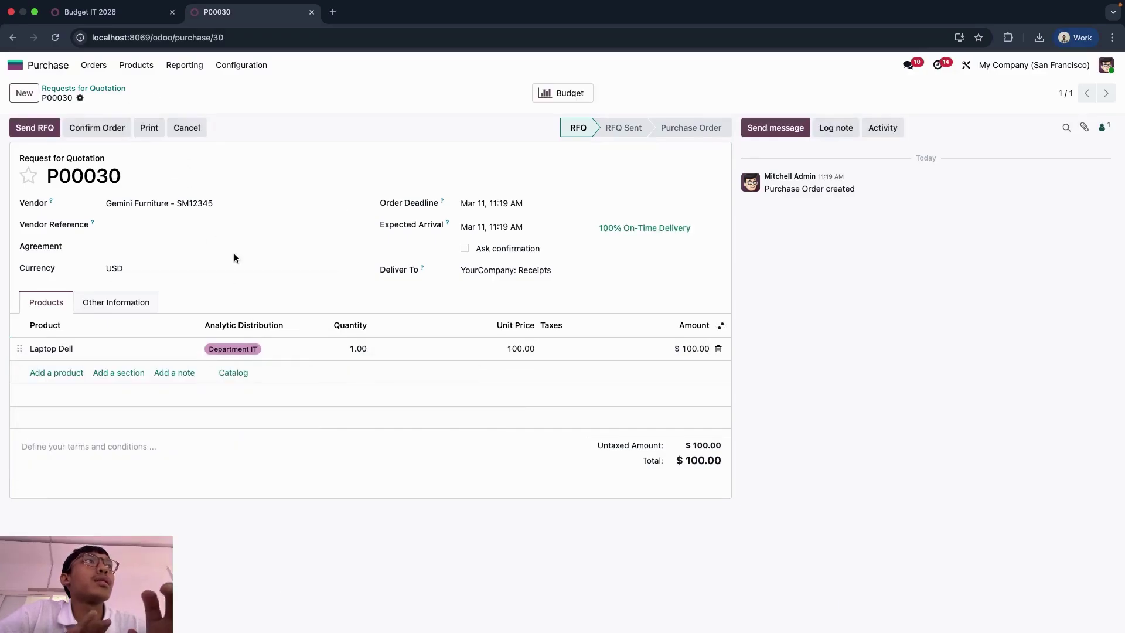
# Return to the Budget IT 2026 record and review the budgeted, committed and achieved amounts of Department IT.
pyautogui.click(140, 6)
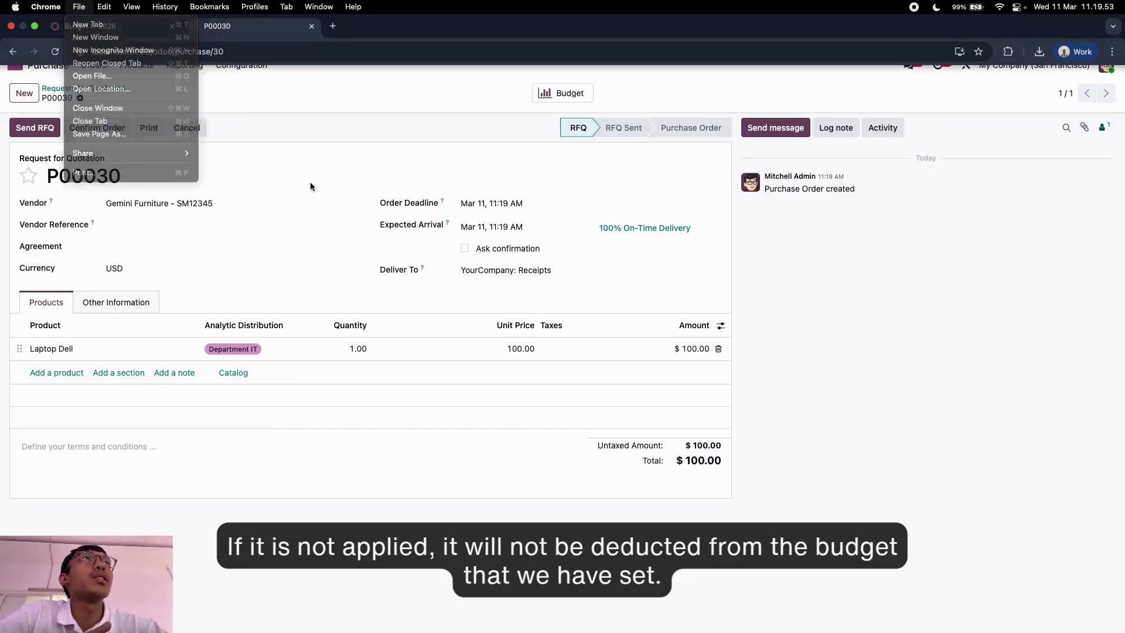
pyautogui.click(119, 26)
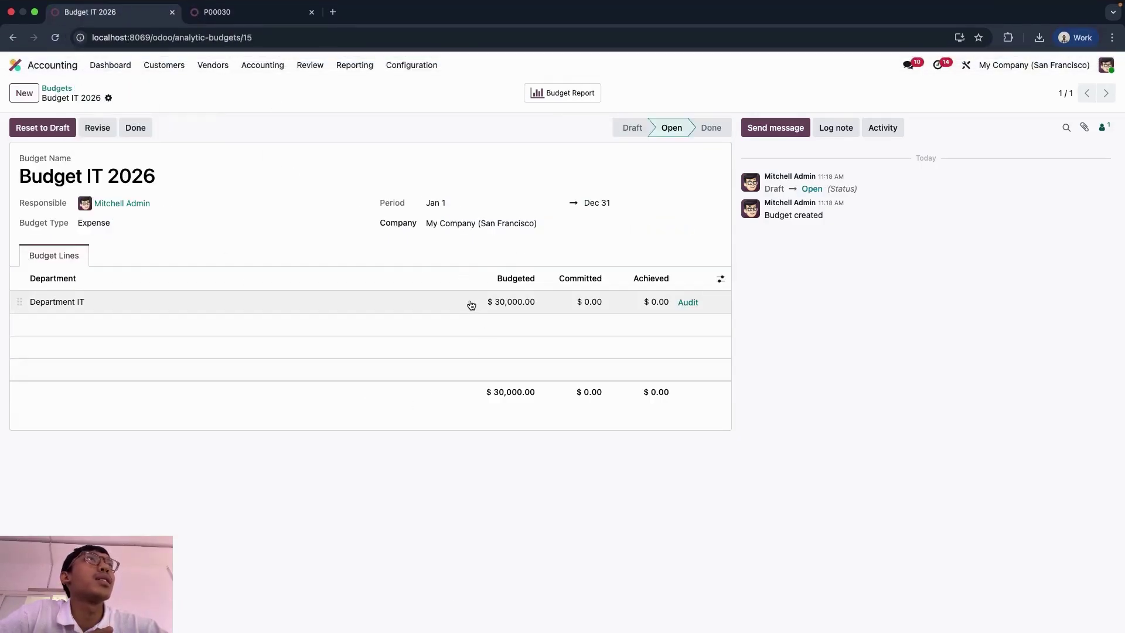
# Compare the request for quotation with the IT budget and set the Laptop Dell quantity to 300.
pyautogui.click(270, 14)
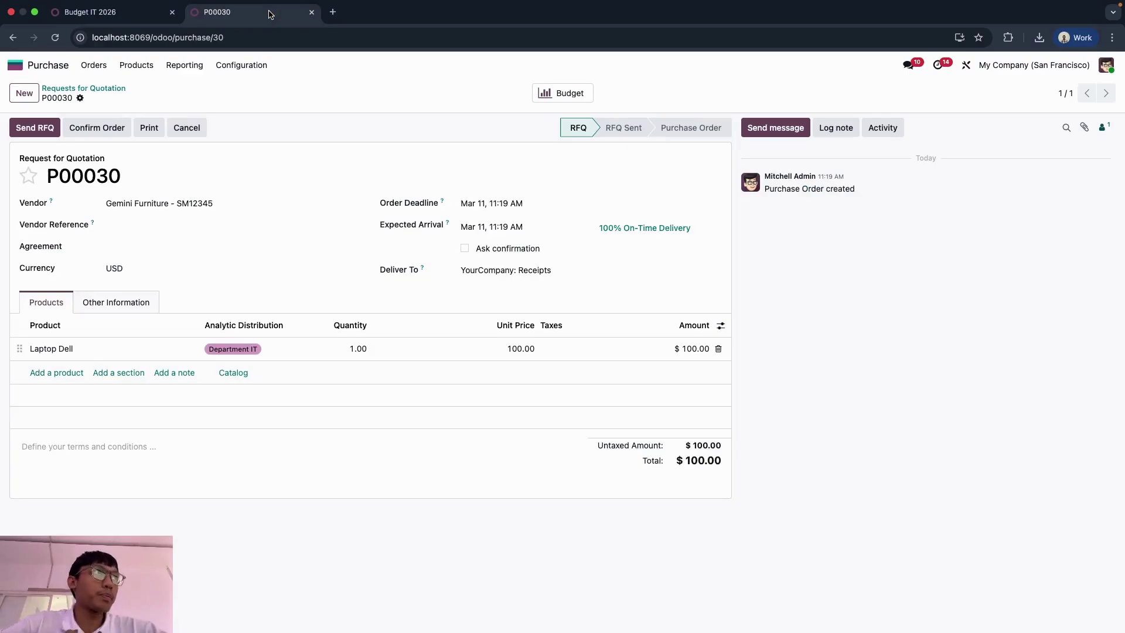
pyautogui.click(368, 347)
pyautogui.click(136, 20)
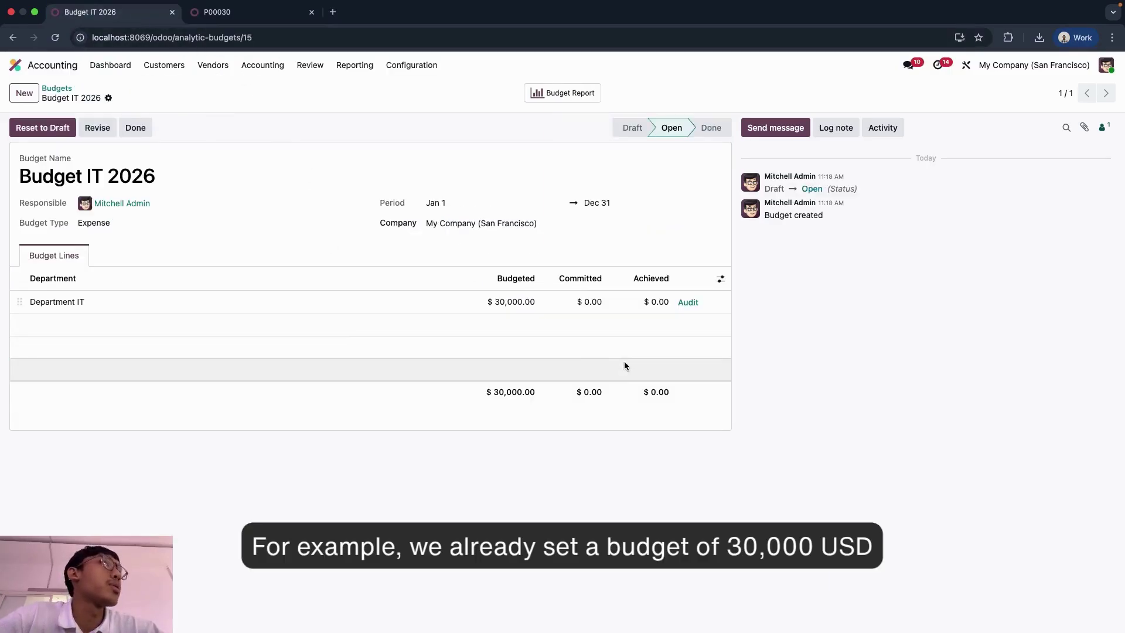
pyautogui.click(308, 20)
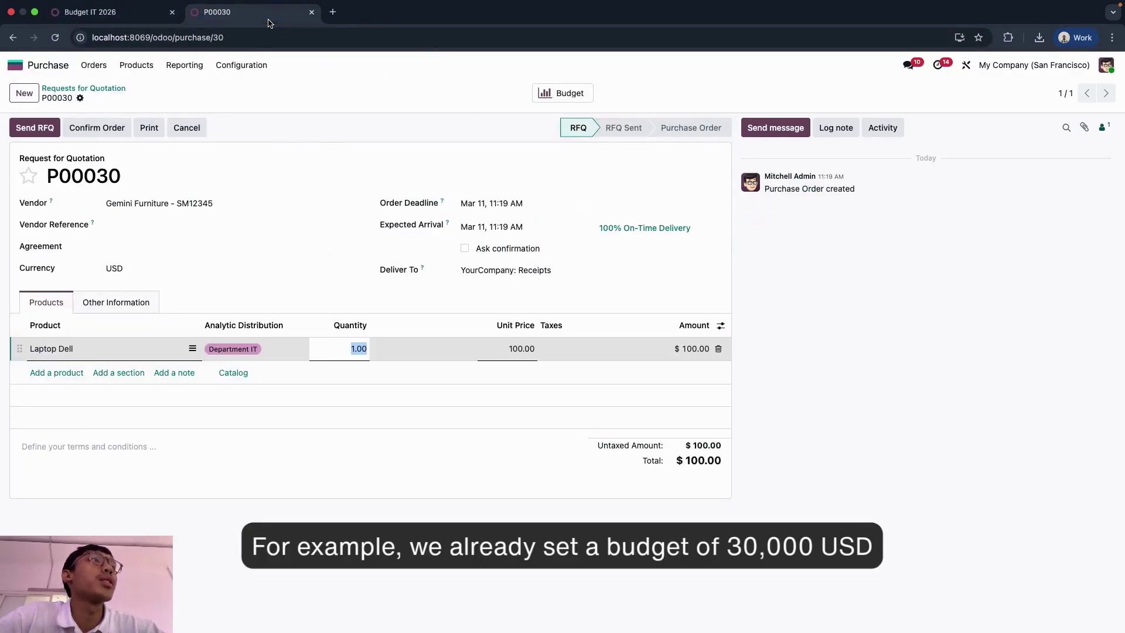
pyautogui.write('3')
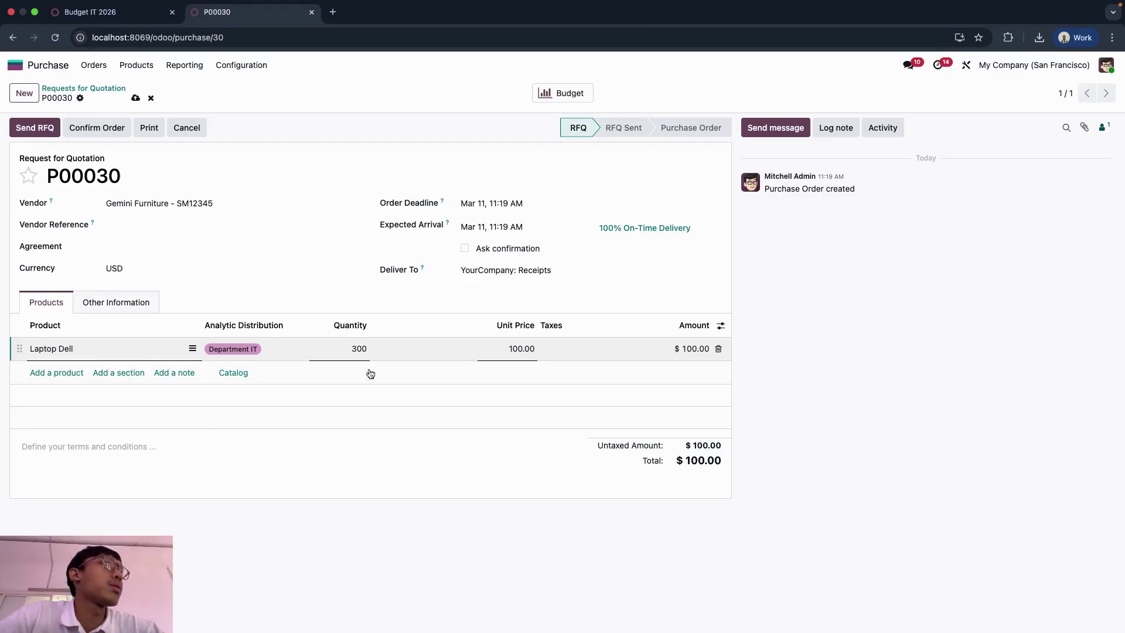
pyautogui.click(402, 453)
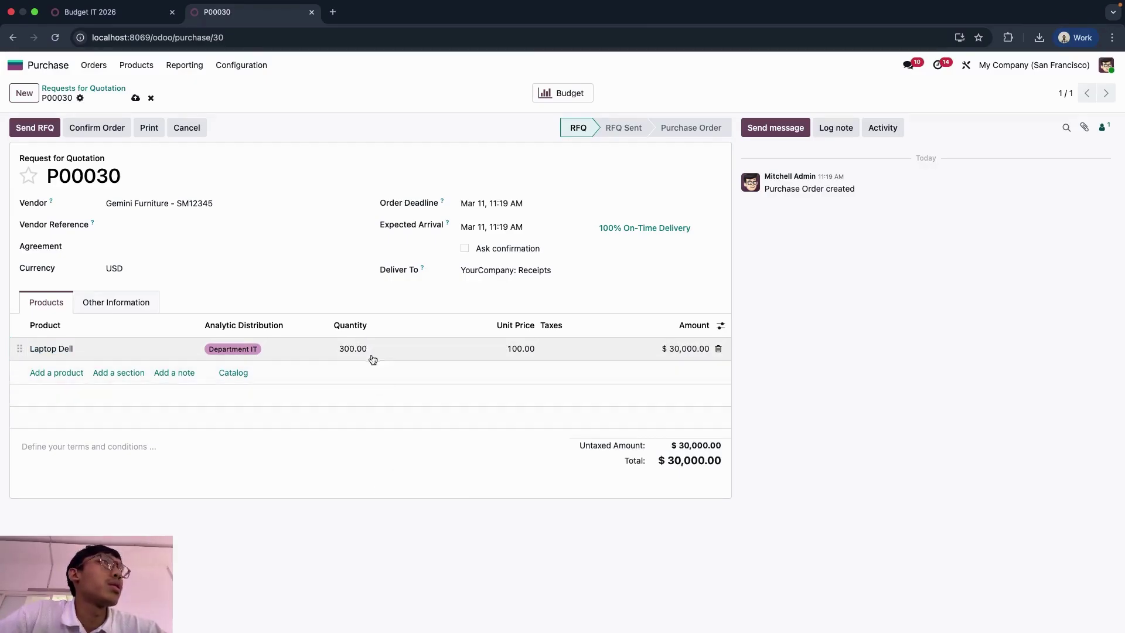
# Raise the Laptop Dell quantity to 301 so that the line exceeds the Department IT budget.
pyautogui.click(356, 349)
pyautogui.click(354, 349)
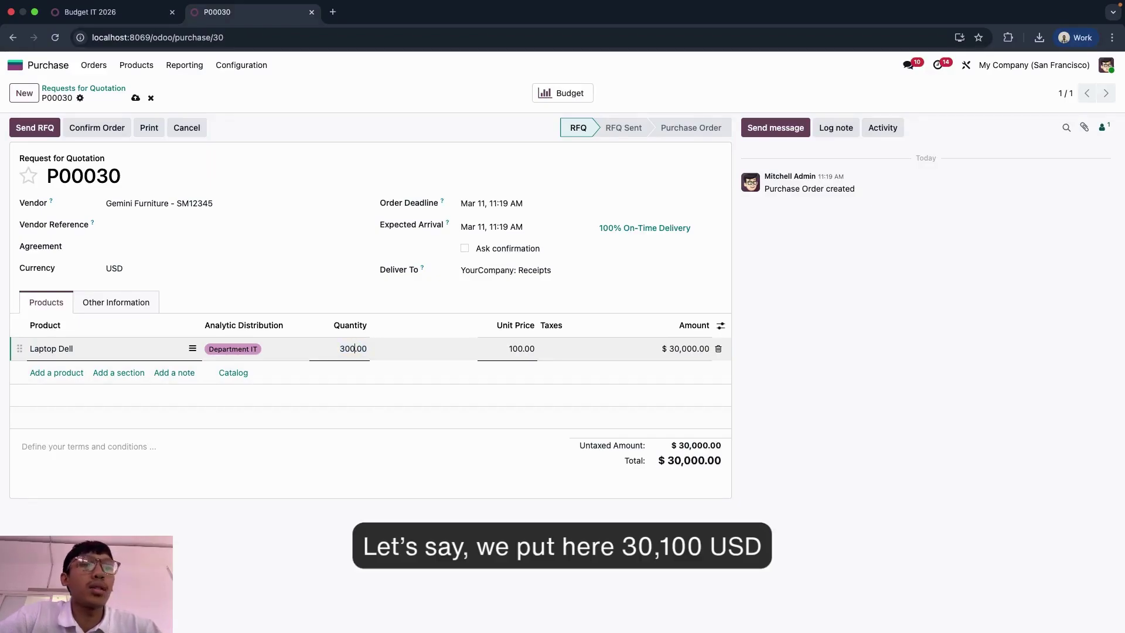
pyautogui.write('1')
pyautogui.click(359, 452)
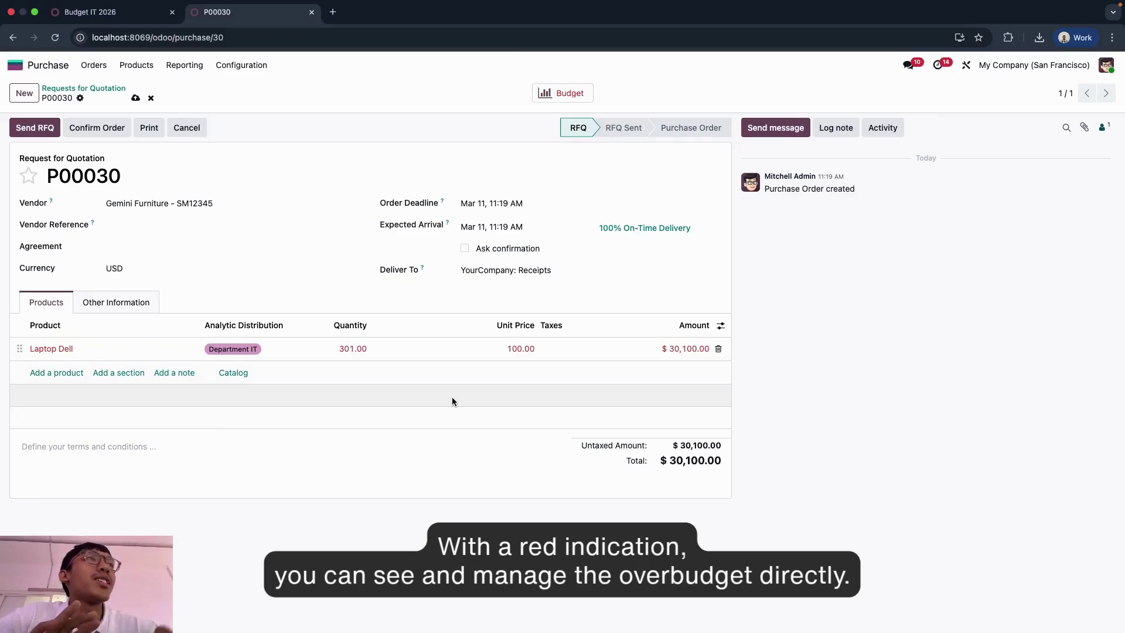
# Set the Laptop Dell quantity to 30 and save the request for quotation.
pyautogui.click(358, 349)
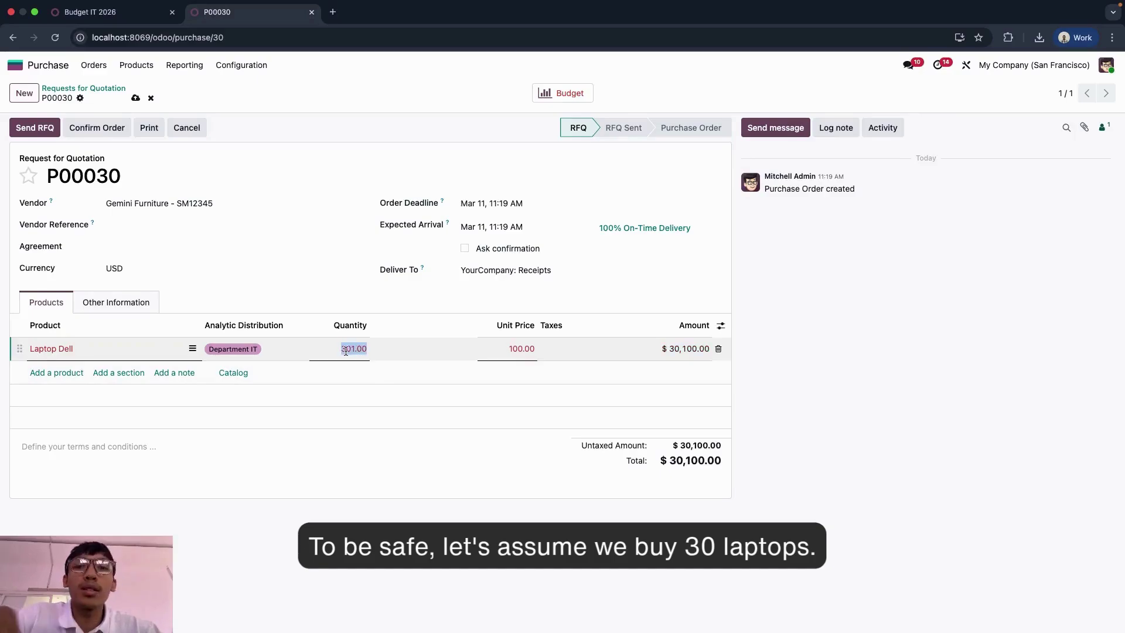
pyautogui.write('30')
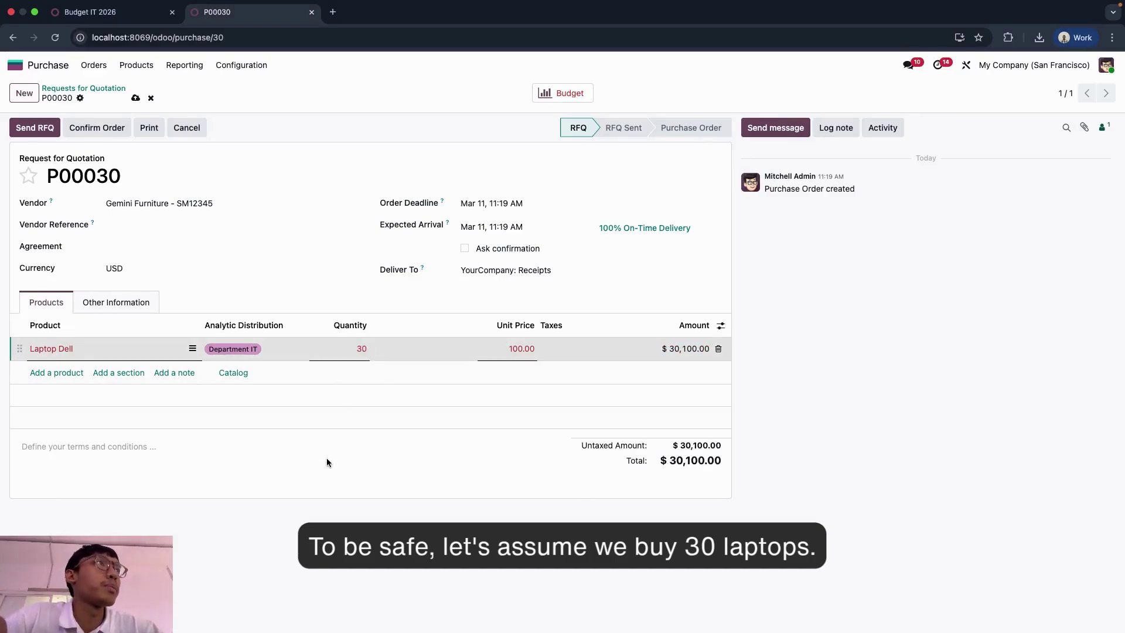
pyautogui.click(326, 458)
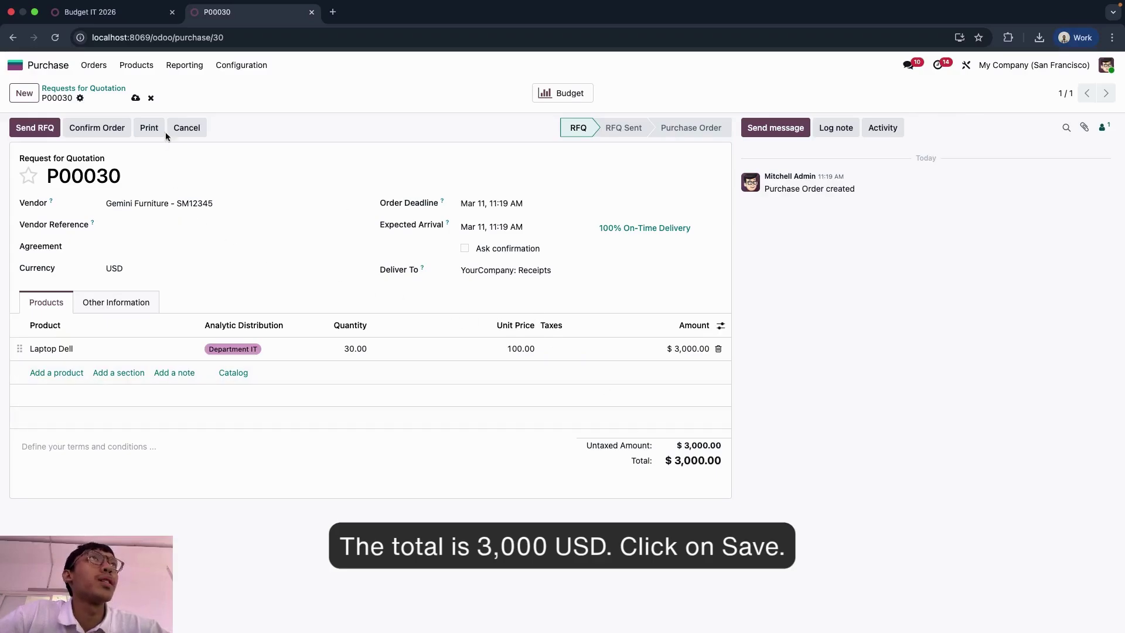
pyautogui.click(135, 98)
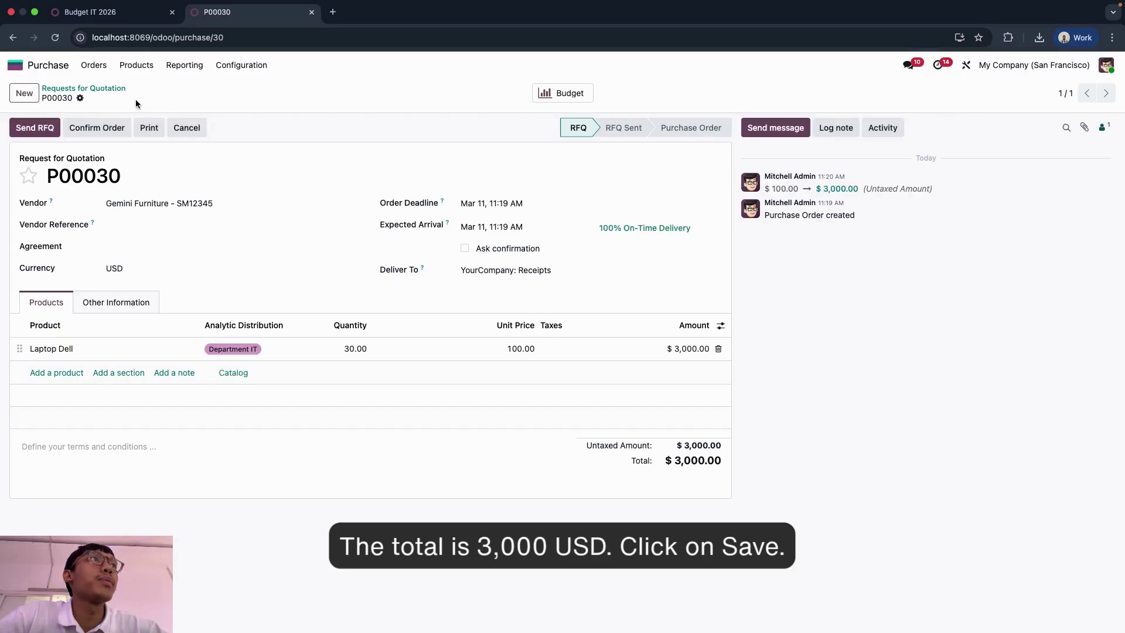
# Confirm the purchase order and check the committed and achieved amounts of Department IT in Budget IT 2026.
pyautogui.click(121, 126)
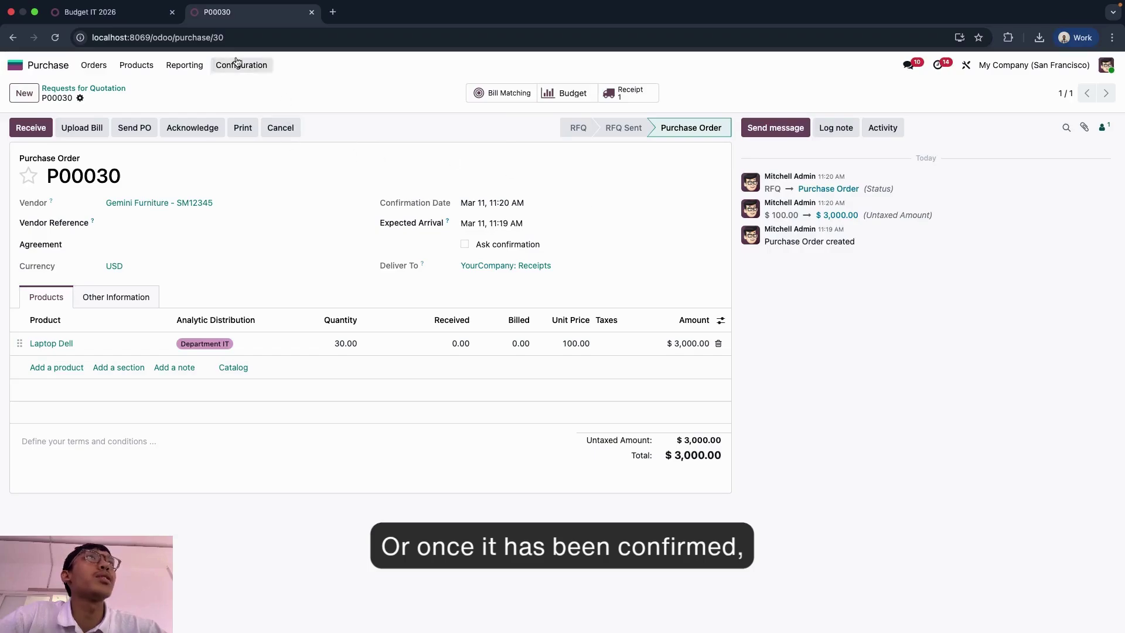
pyautogui.click(94, 11)
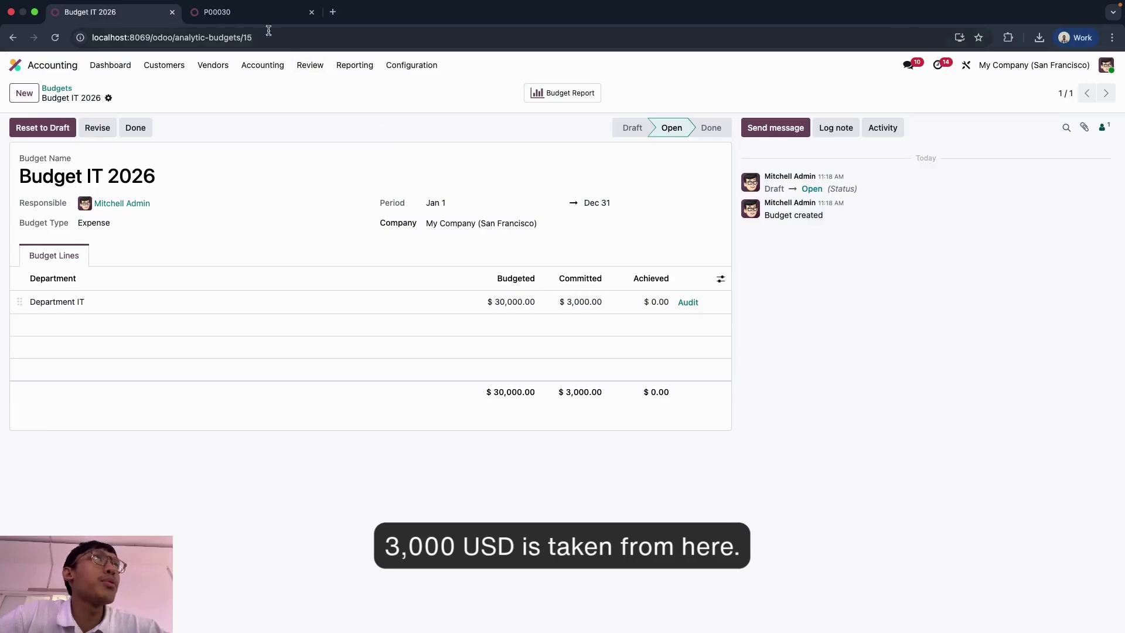
pyautogui.click(251, 18)
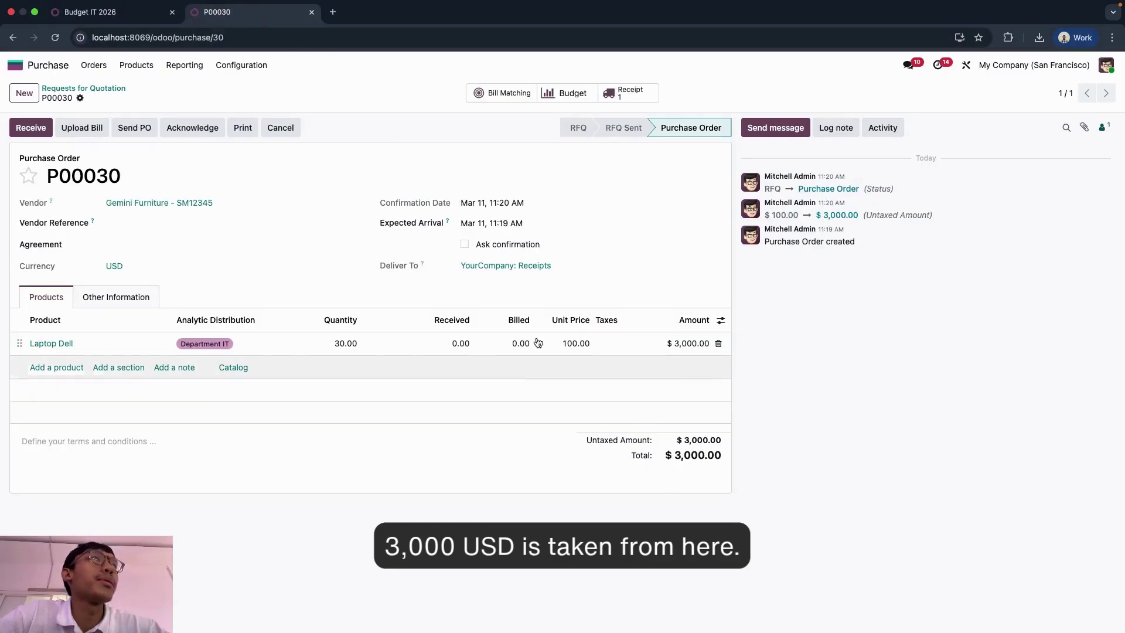
pyautogui.click(134, 12)
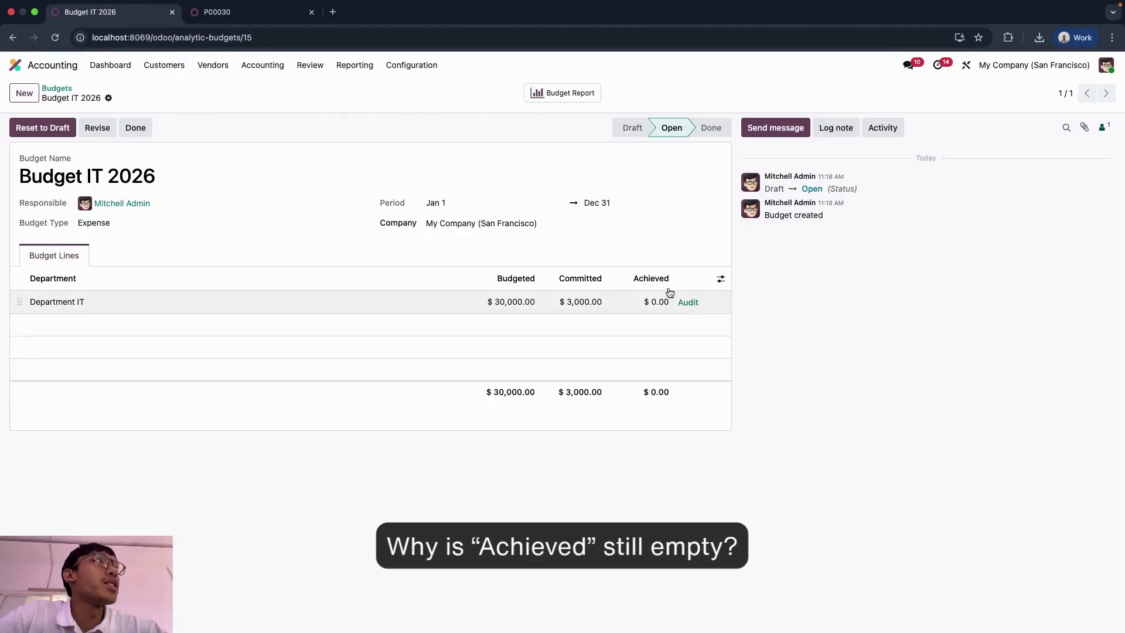
pyautogui.moveTo(664, 285)
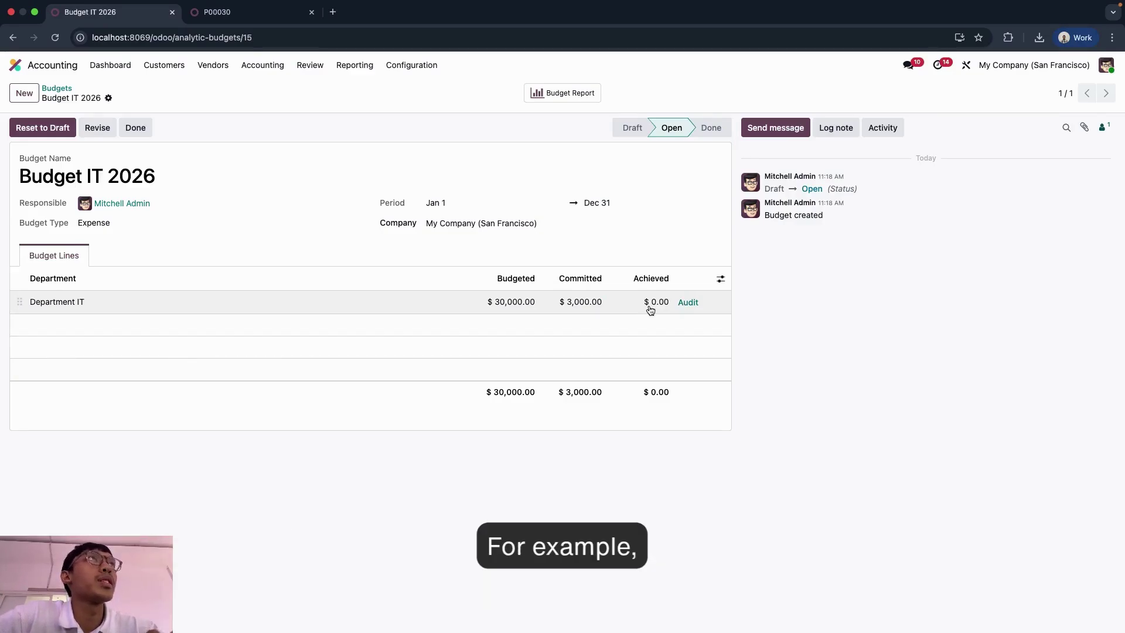
# Open the receipt linked to the Laptop Dell purchase order and validate it for all 30 units.
pyautogui.click(271, 19)
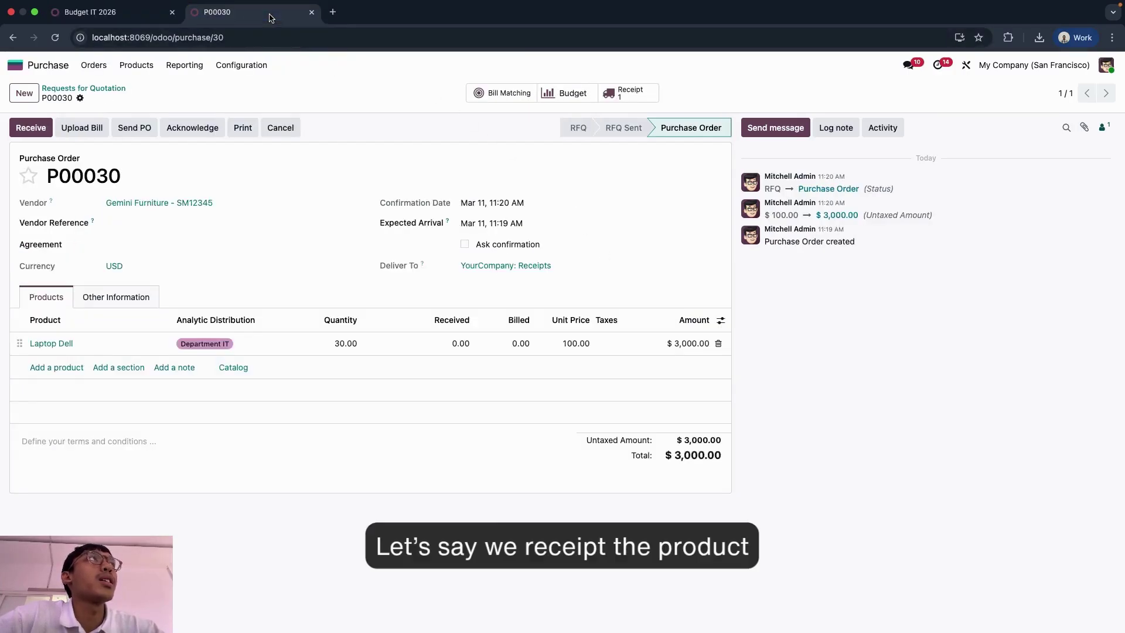
pyautogui.click(642, 101)
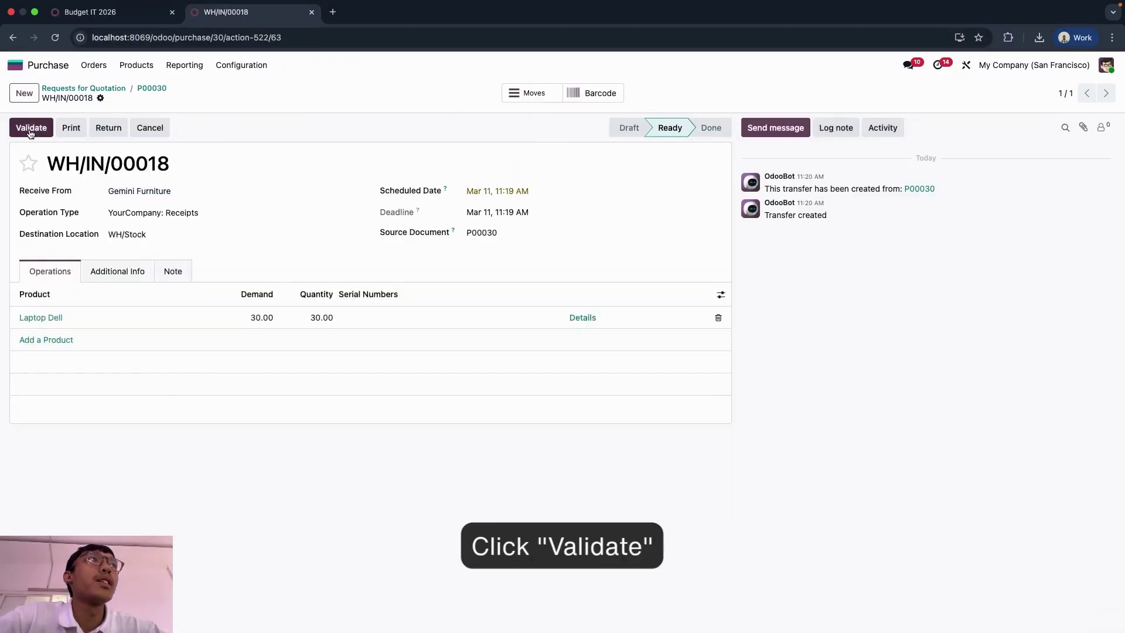
pyautogui.click(30, 129)
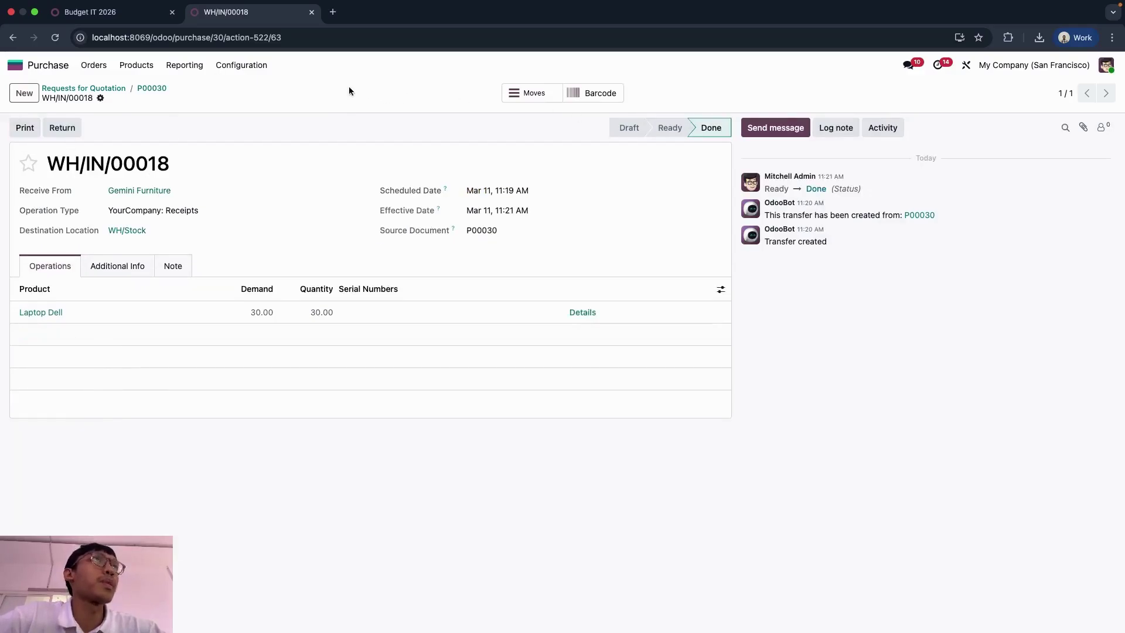
# Return to the purchase order and upload the Test Bill image from Downloads as its vendor bill.
pyautogui.click(152, 88)
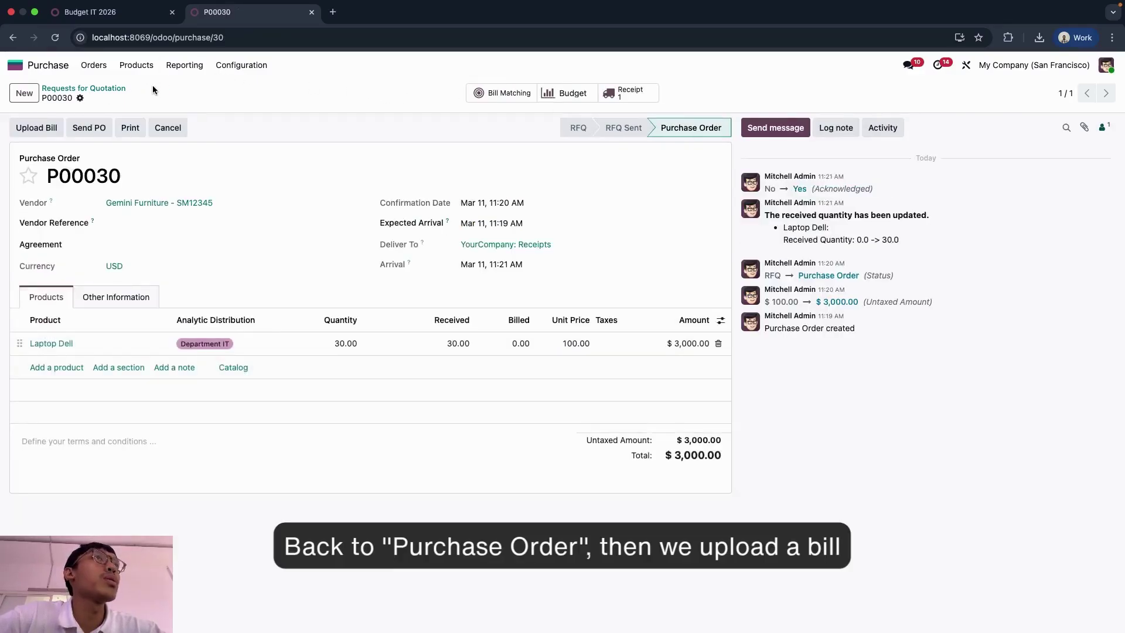
pyautogui.click(50, 124)
pyautogui.click(477, 270)
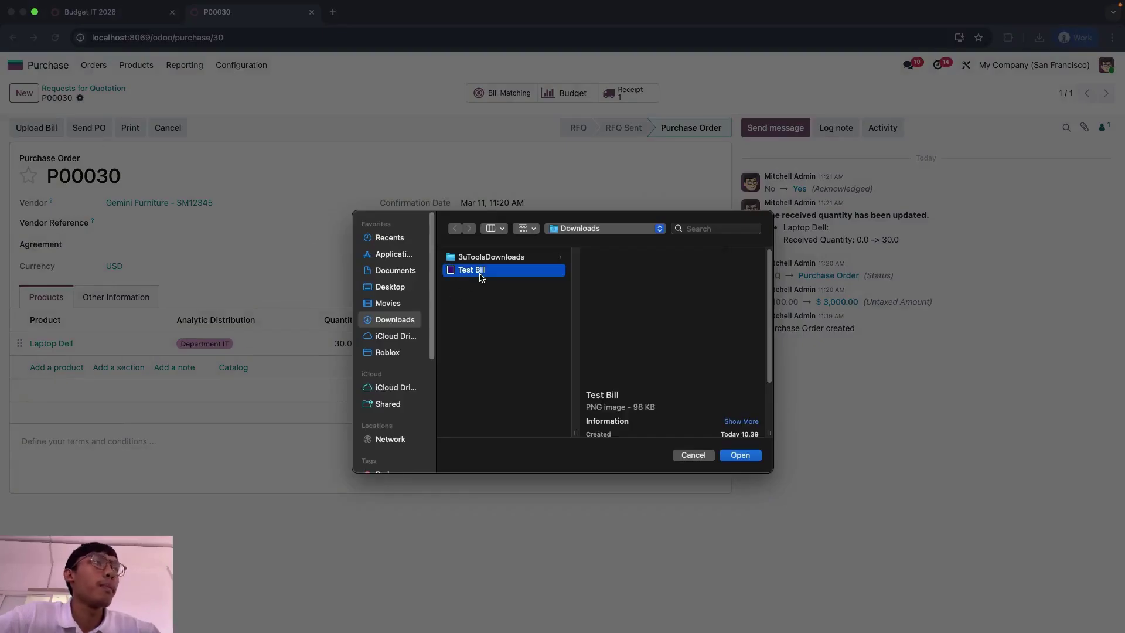
pyautogui.doubleClick(480, 271)
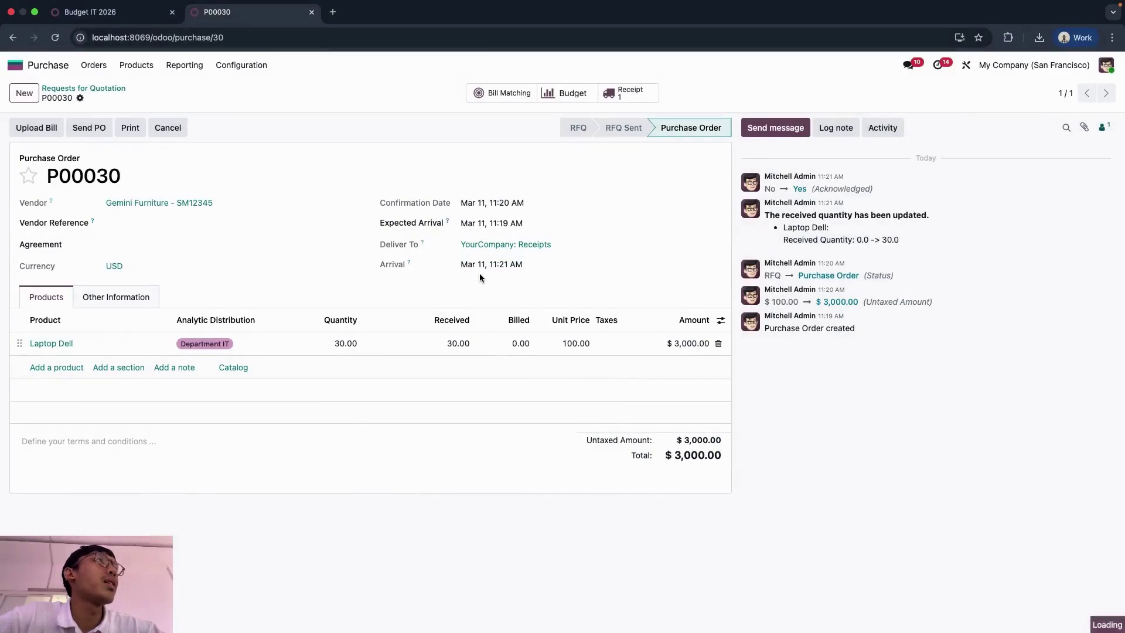
# Set the draft vendor bill's bill date to March 11, 2026 and confirm the bill.
pyautogui.click(500, 209)
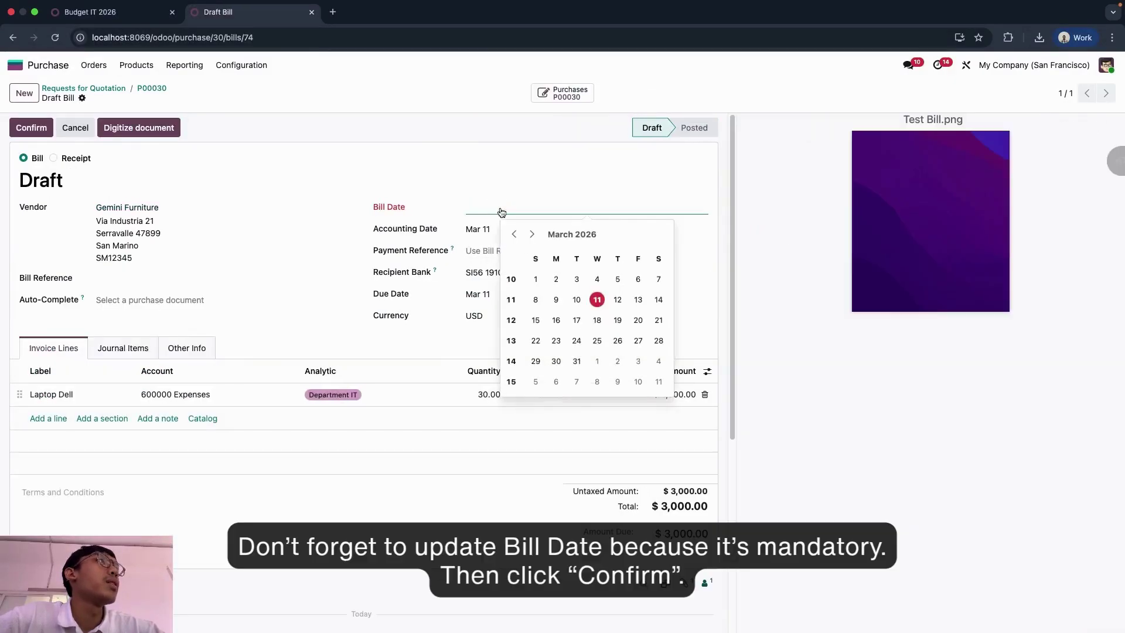
pyautogui.click(598, 300)
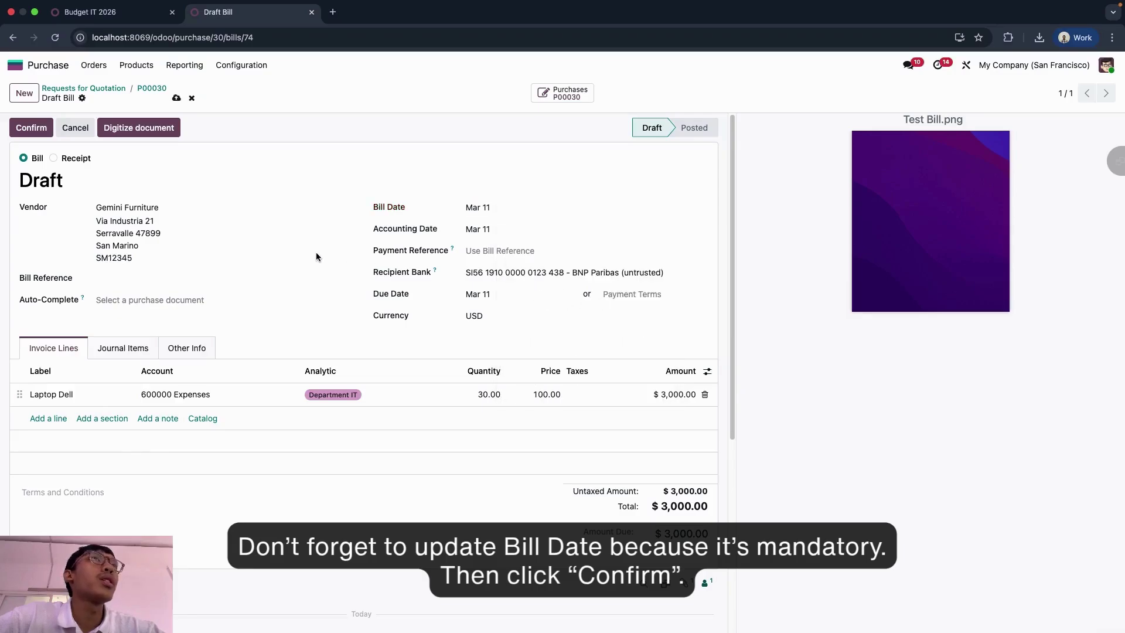
pyautogui.click(25, 130)
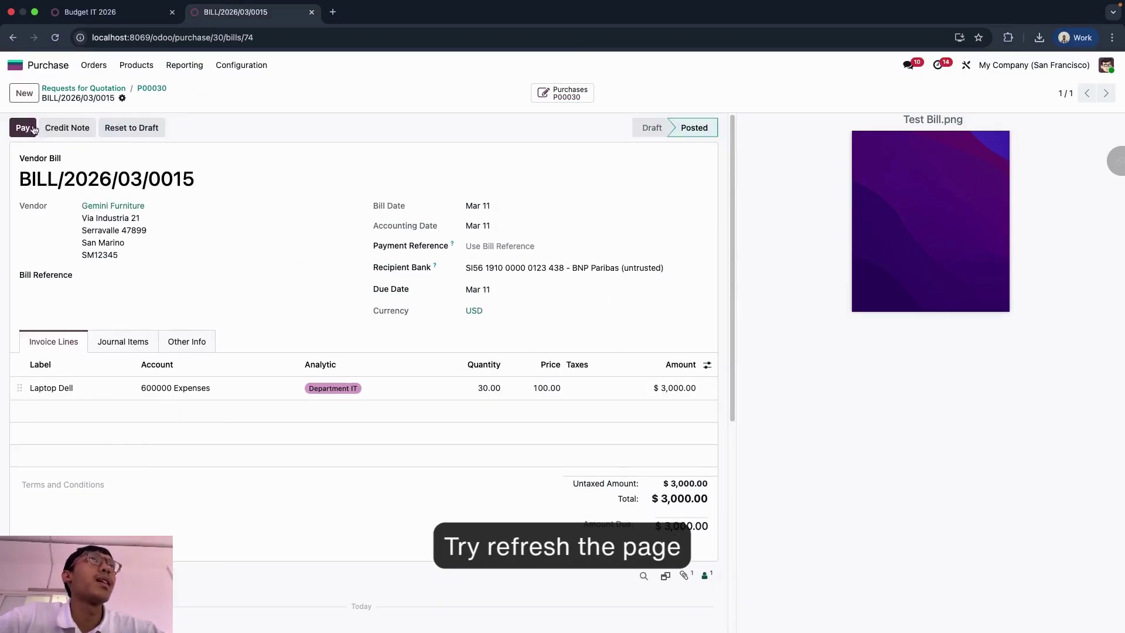
# Refresh the Budget IT 2026 record and compare its achieved amount with the posted vendor bill.
pyautogui.click(97, 11)
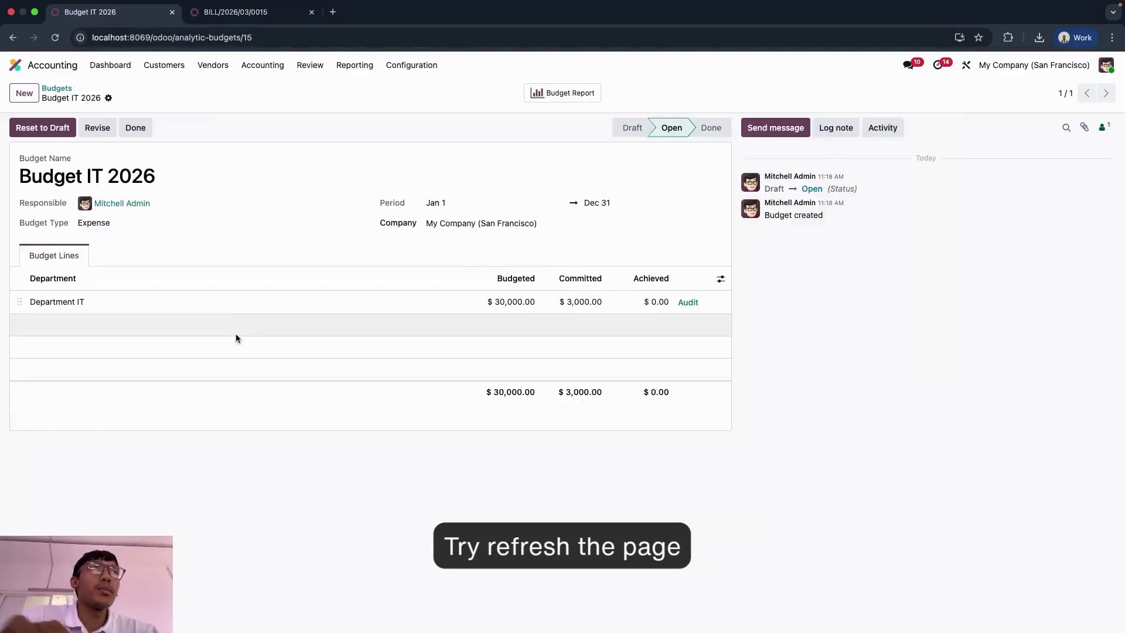
pyautogui.press('super+r')
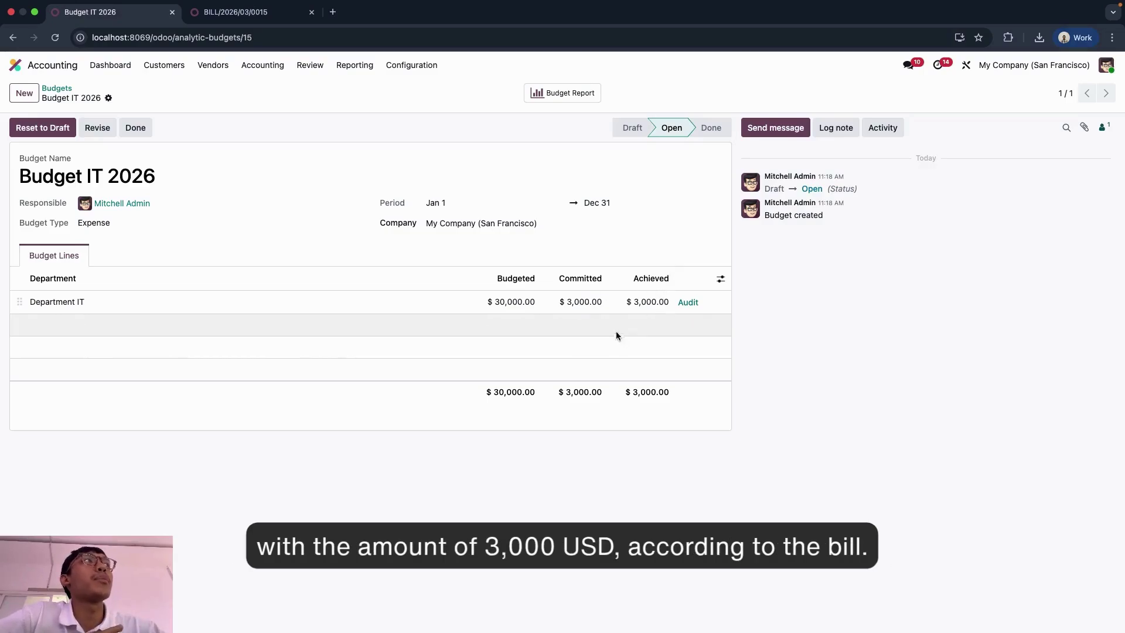
pyautogui.click(246, 12)
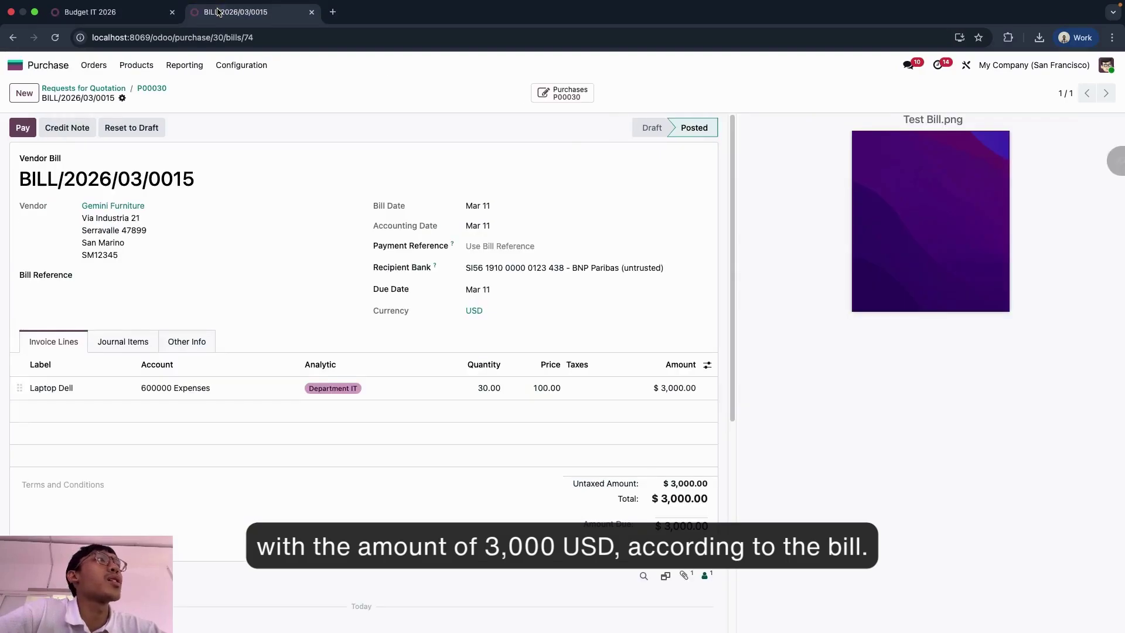
pyautogui.click(134, 13)
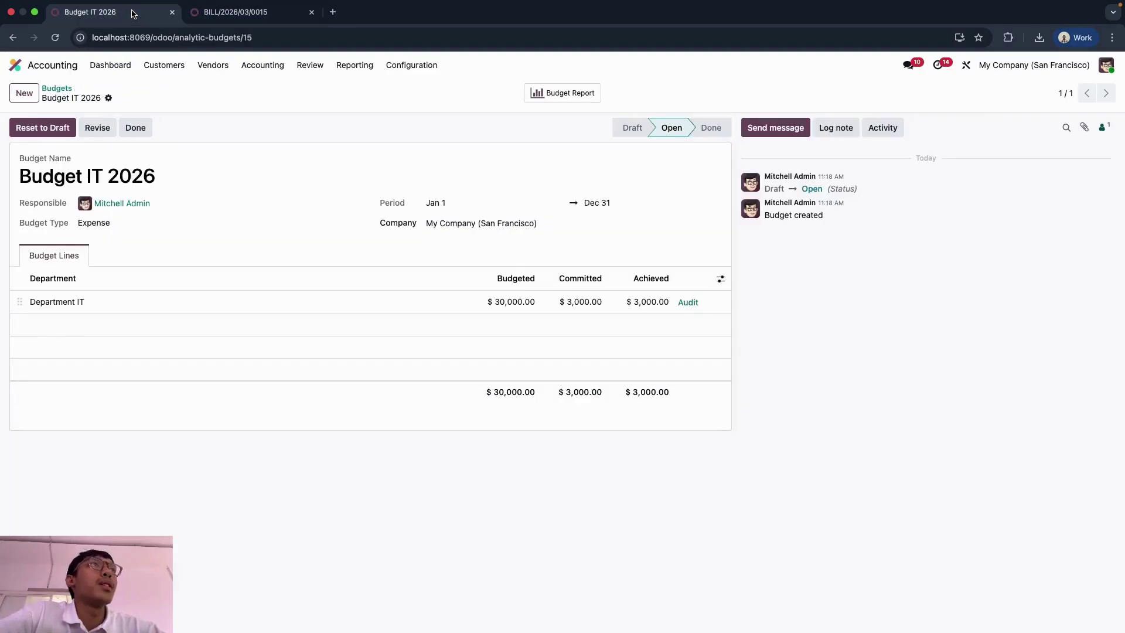
# Show the Theoretical, Achieved (%) and Theoretical (%) columns in the budget lines of Budget IT 2026.
pyautogui.click(721, 280)
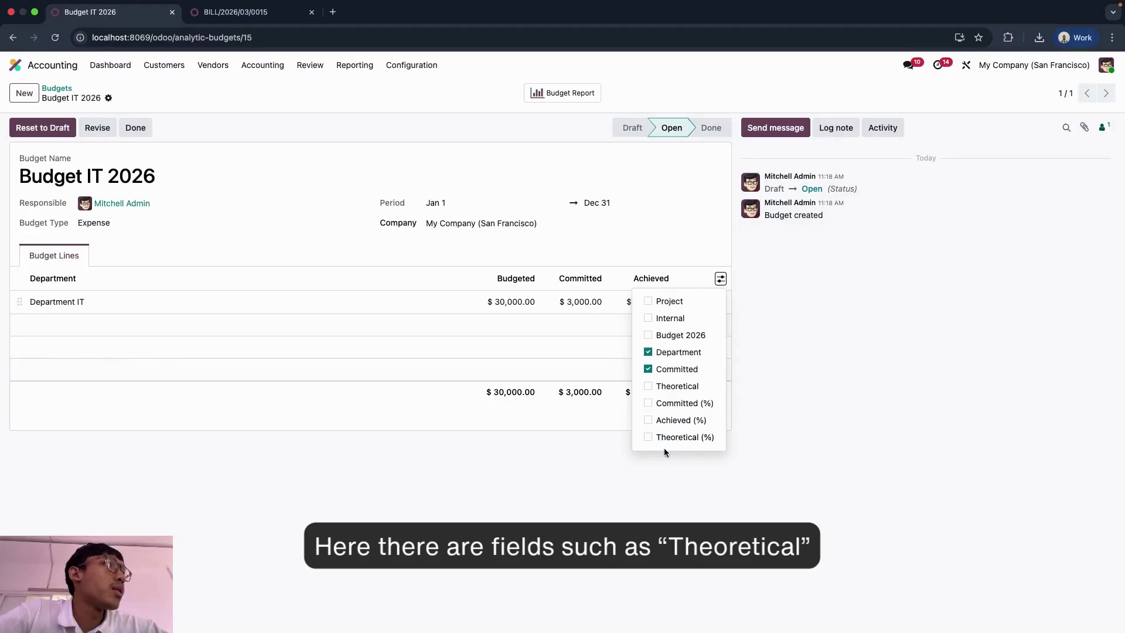
pyautogui.click(648, 437)
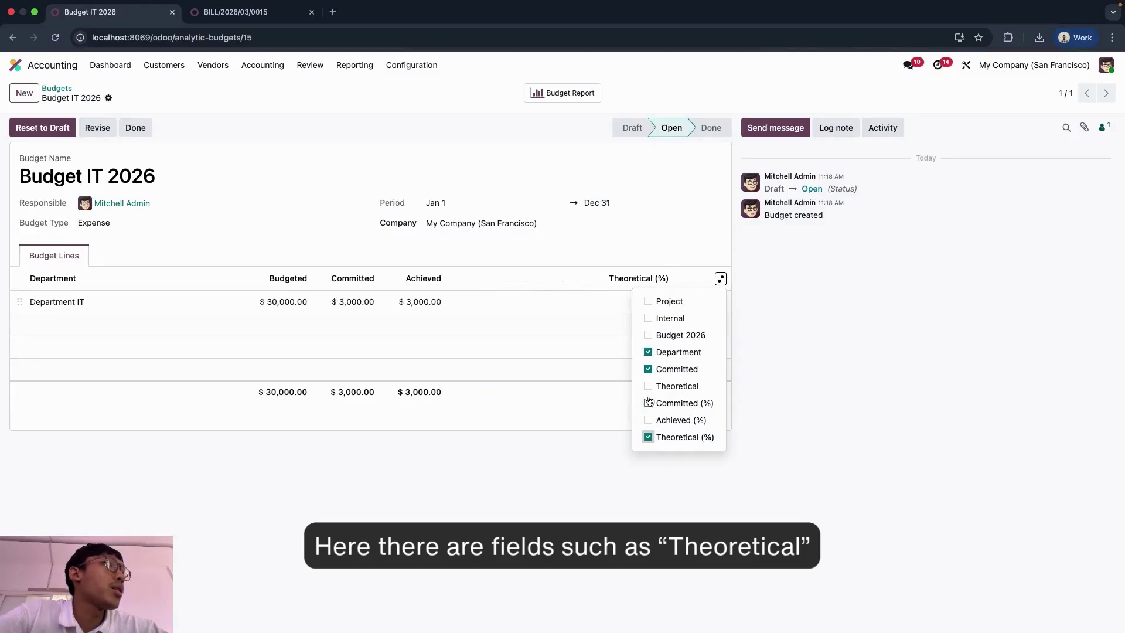
pyautogui.click(648, 386)
pyautogui.click(648, 420)
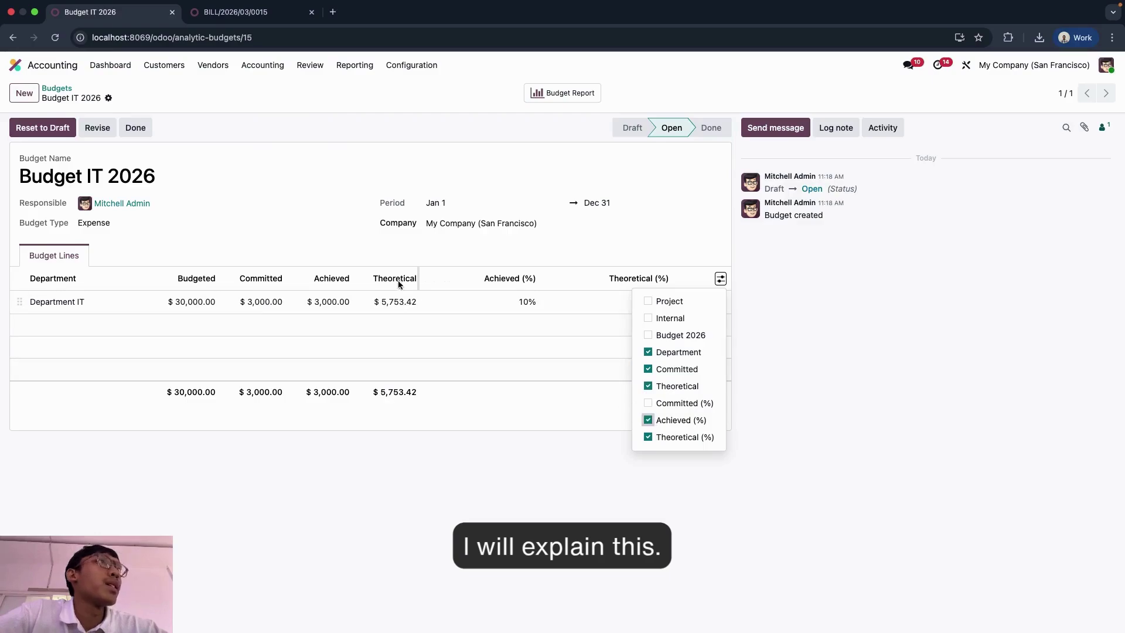
pyautogui.click(338, 239)
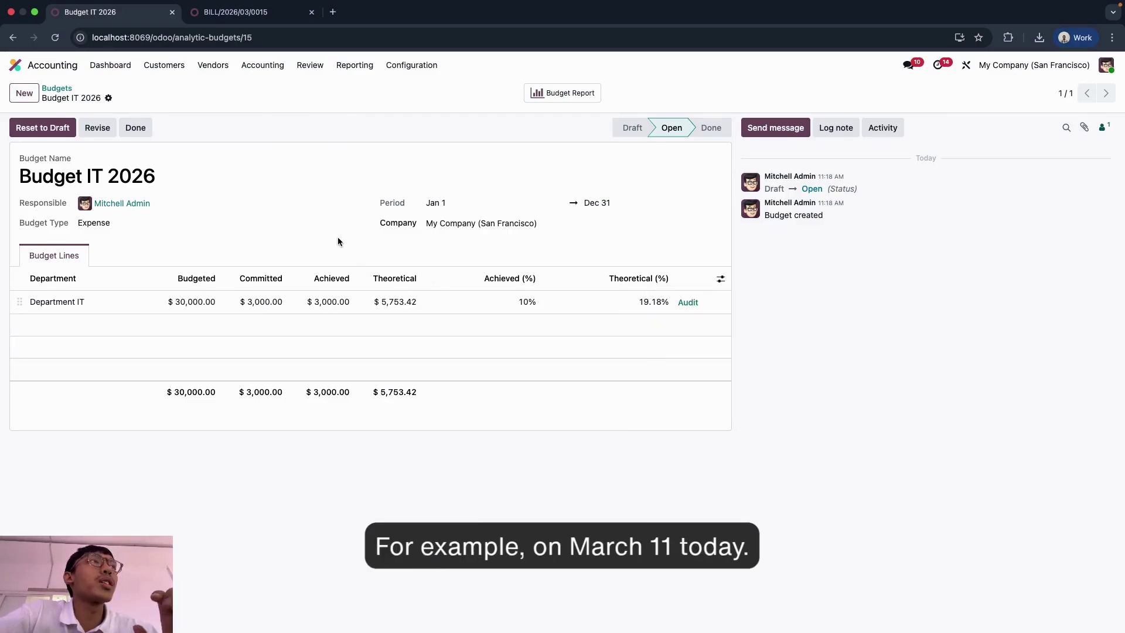
pyautogui.moveTo(390, 277)
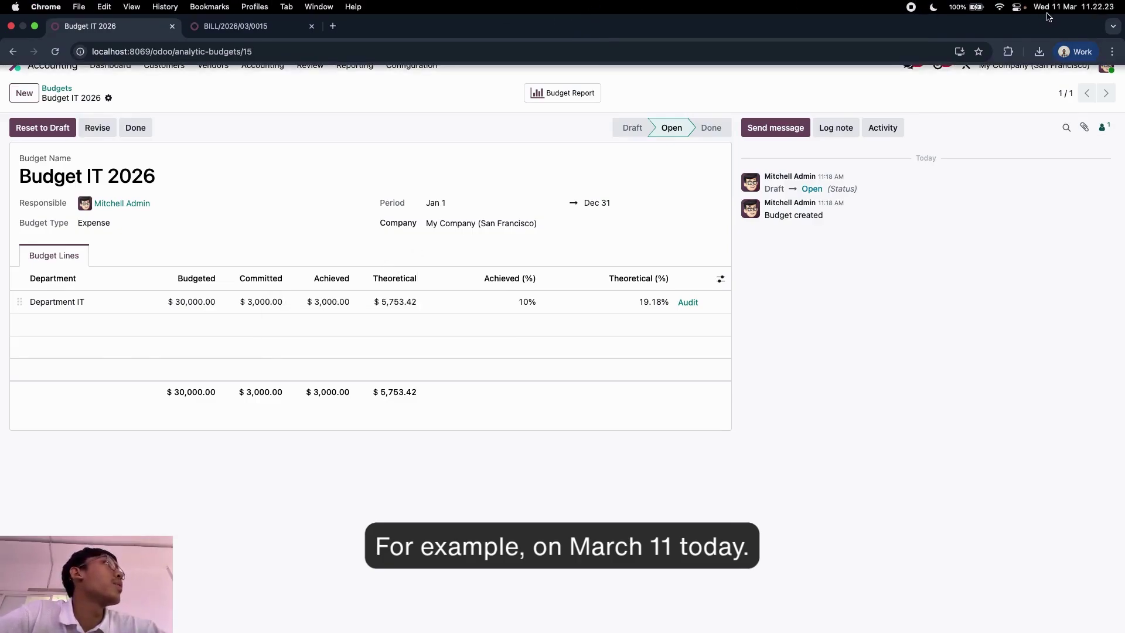